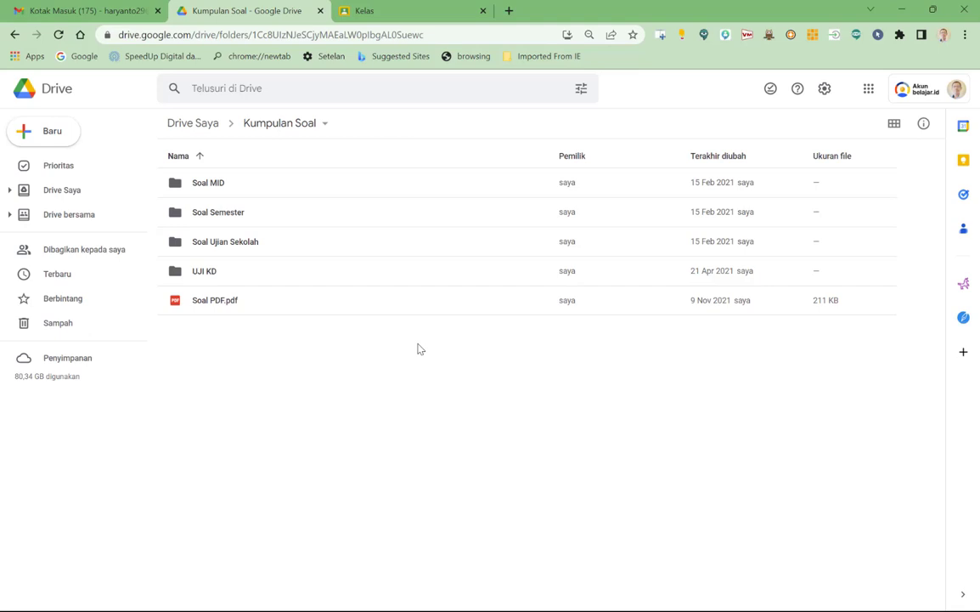
Create a new blank Google Form in the Kumpulan Soal folder.
left_click(36, 133)
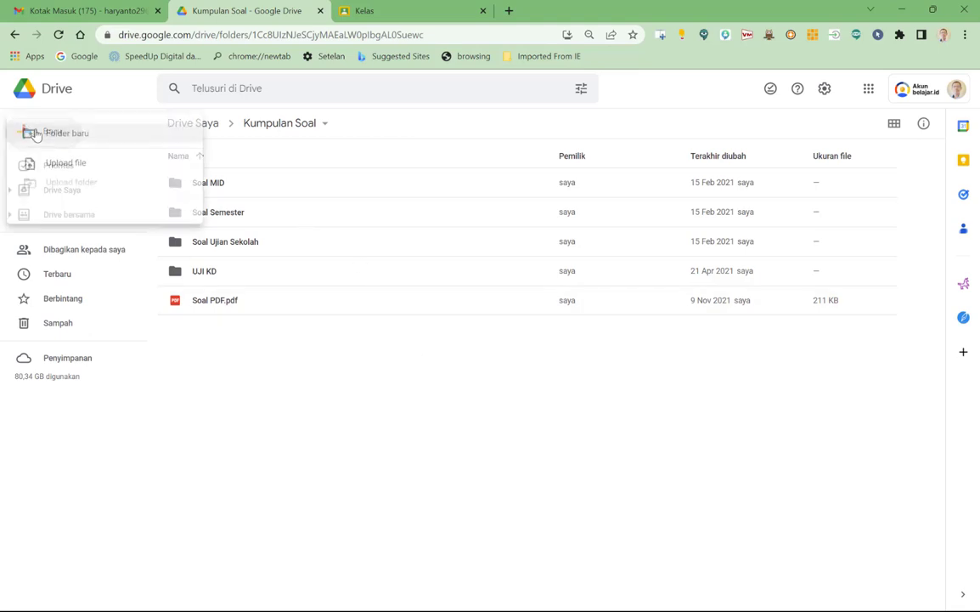
left_click(62, 278)
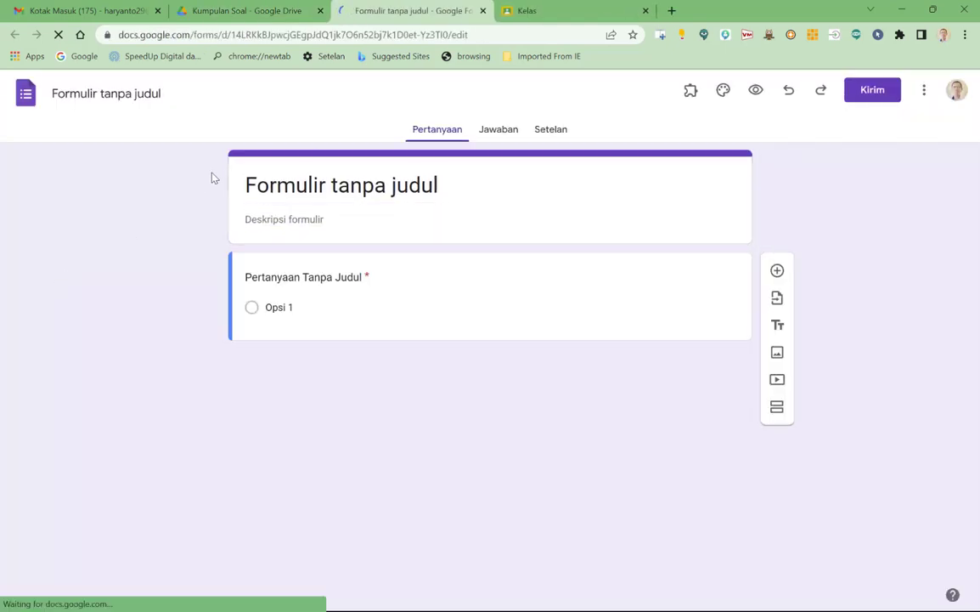
left_click(254, 184)
left_click_drag(247, 184, 472, 188)
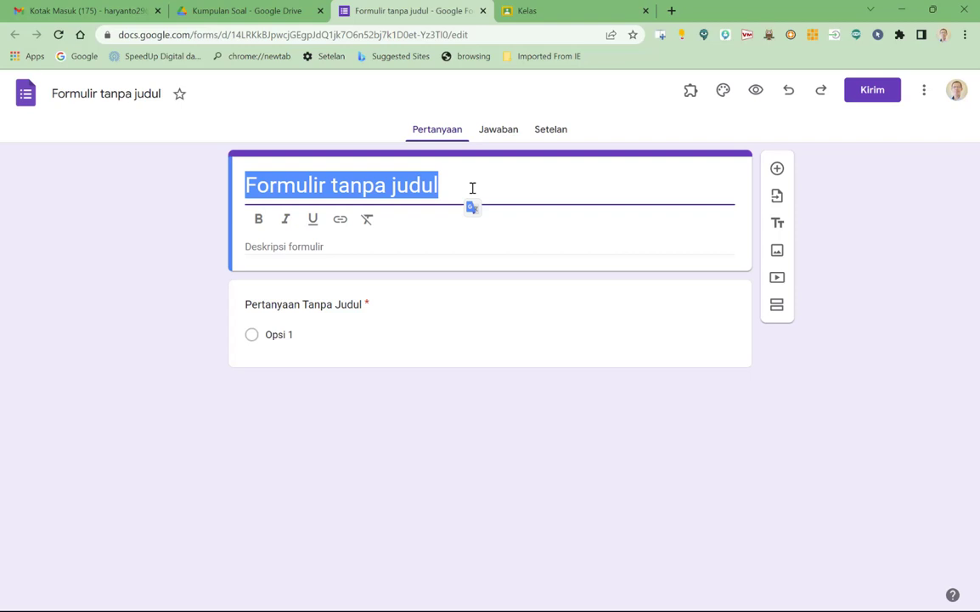
type("penilain")
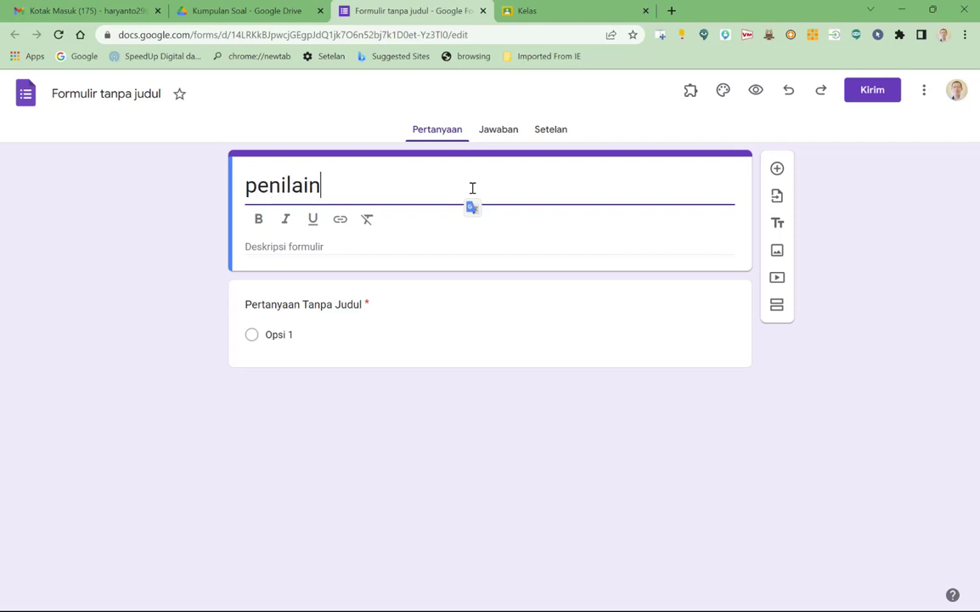
key("ctrl+z")
key("ctrl+z")
key("ctrl+z")
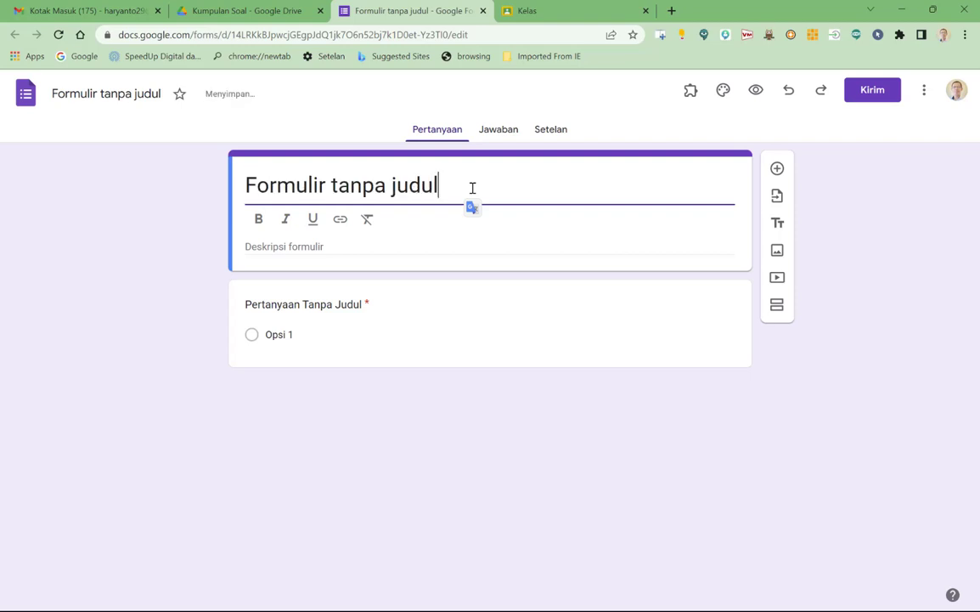
Replace the form's title with PENILAIAN AKHIR SEMESTER.
key("Caps_Lock")
type("PN")
key("BackSpace")
key("BackSpace")
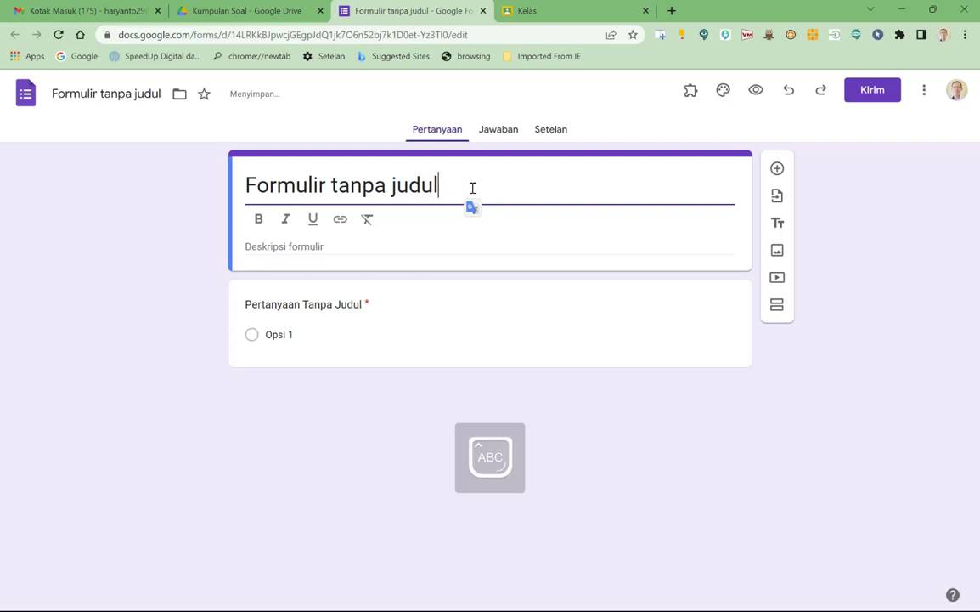
key("ctrl+BackSpace")
key("ctrl+BackSpace")
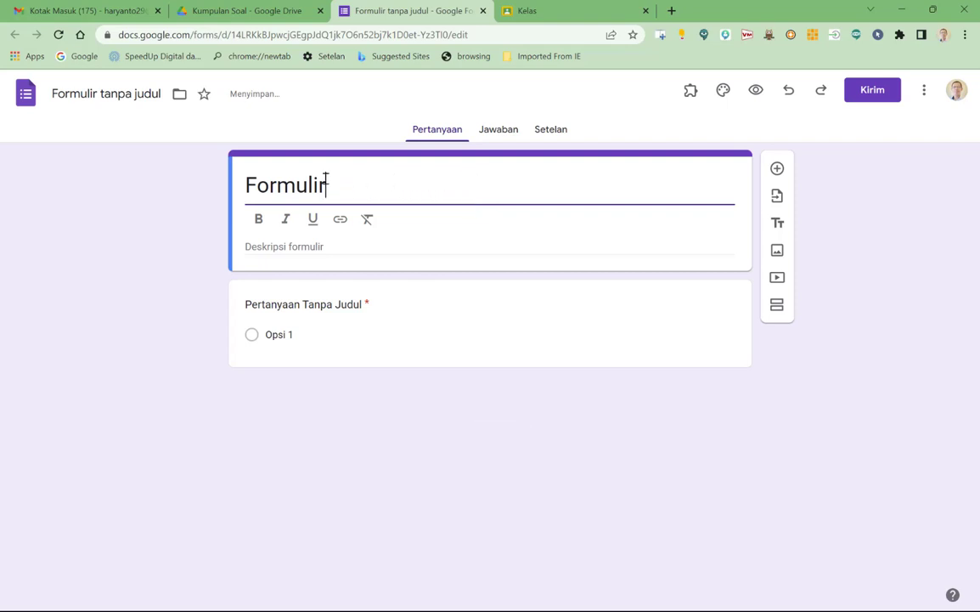
left_click_drag(325, 177, 252, 173)
type("P")
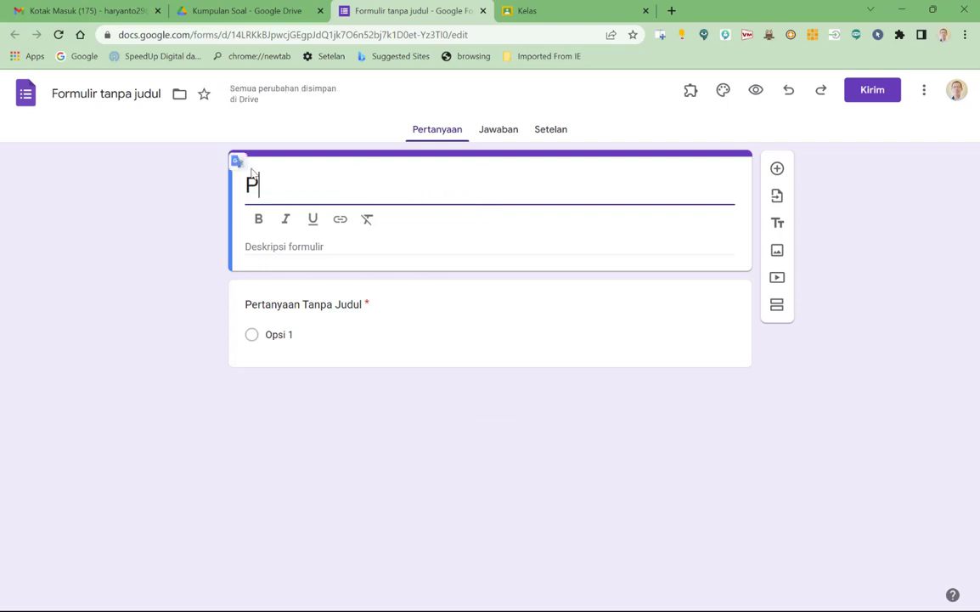
type("ENILAIAN ")
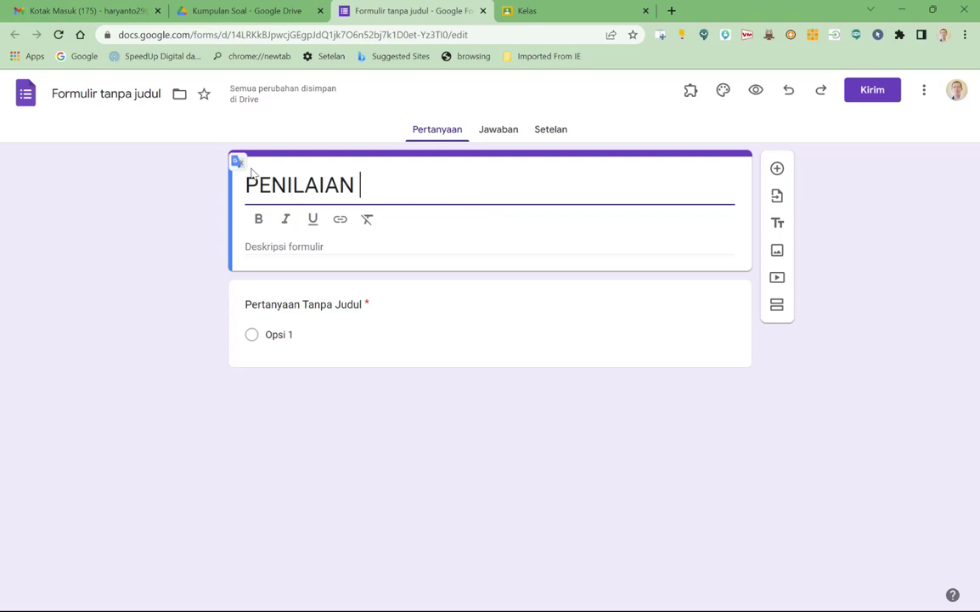
type("AKH")
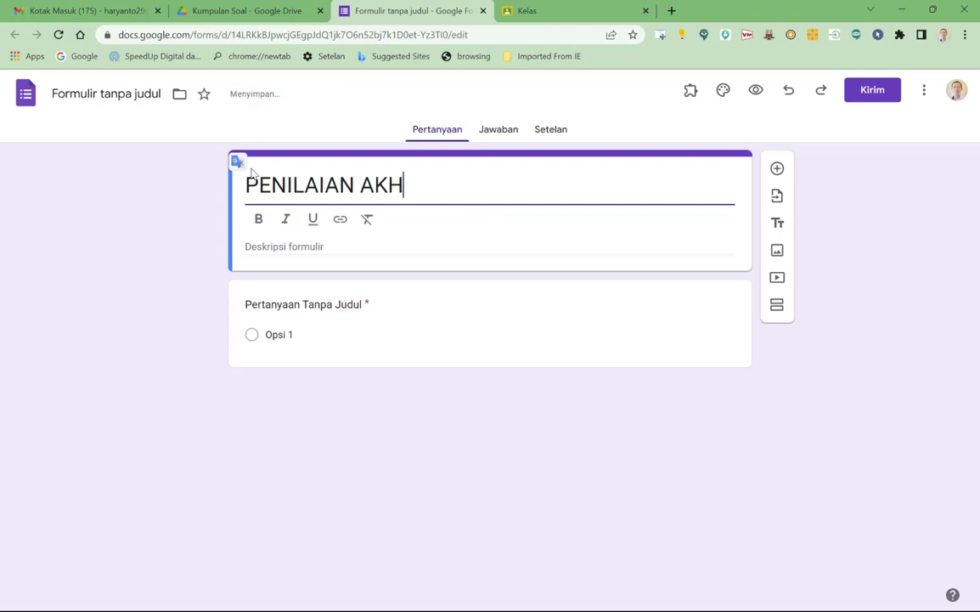
type("IR SEM")
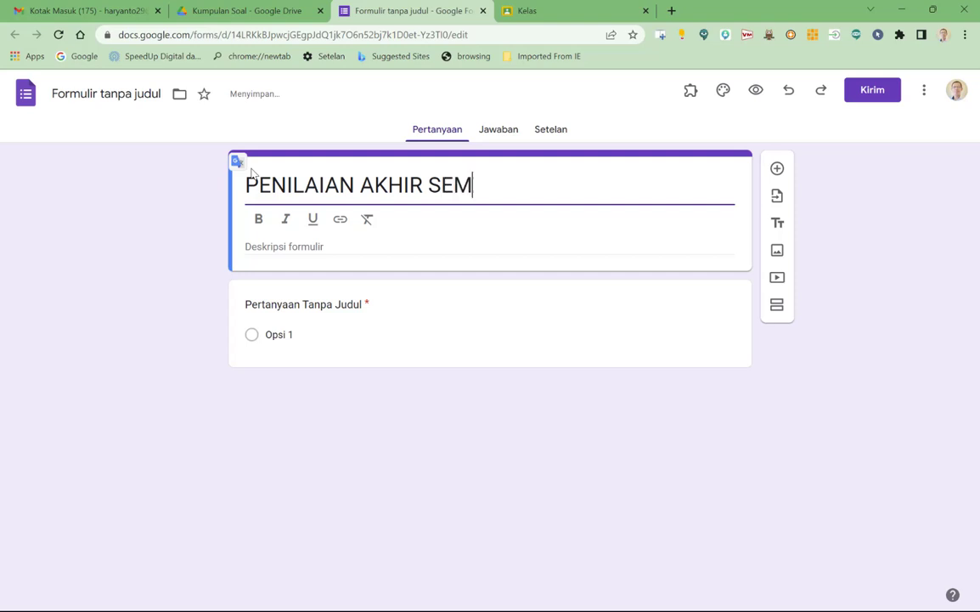
type("ESTER")
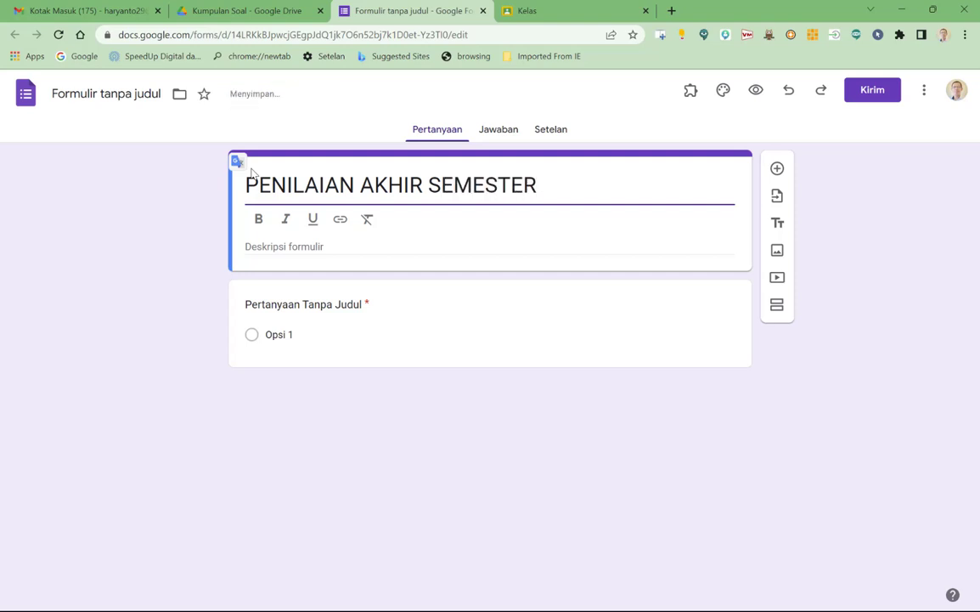
Turn on bold for the form title and name the form file PENILAIAN AKHIR SEMESTER to match it.
left_click(258, 219)
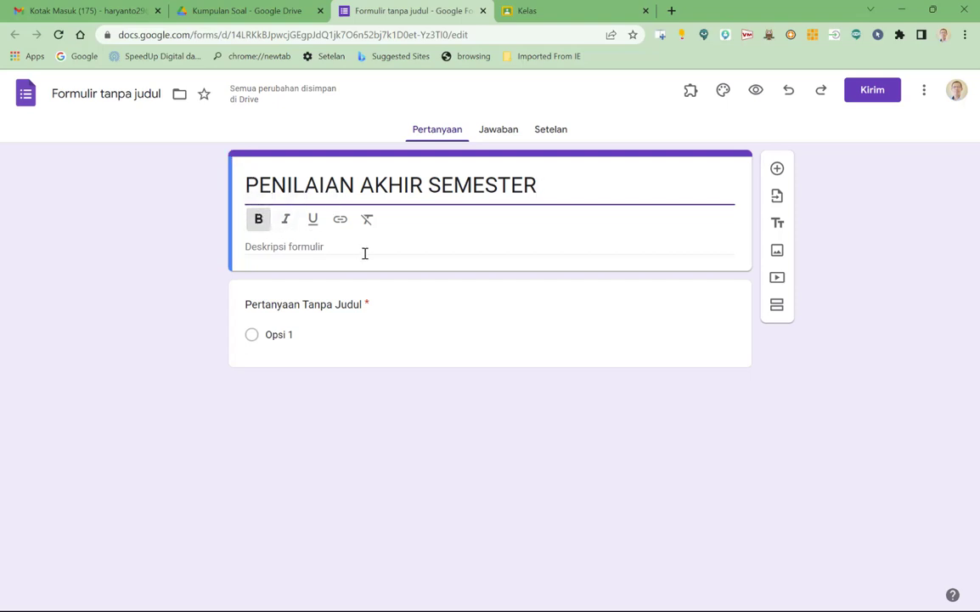
left_click(116, 95)
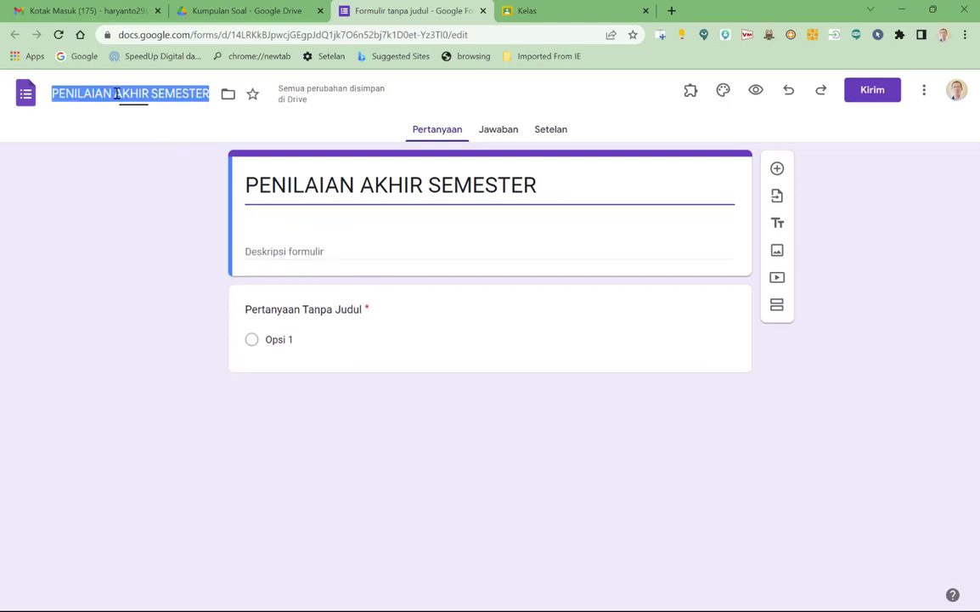
left_click(144, 143)
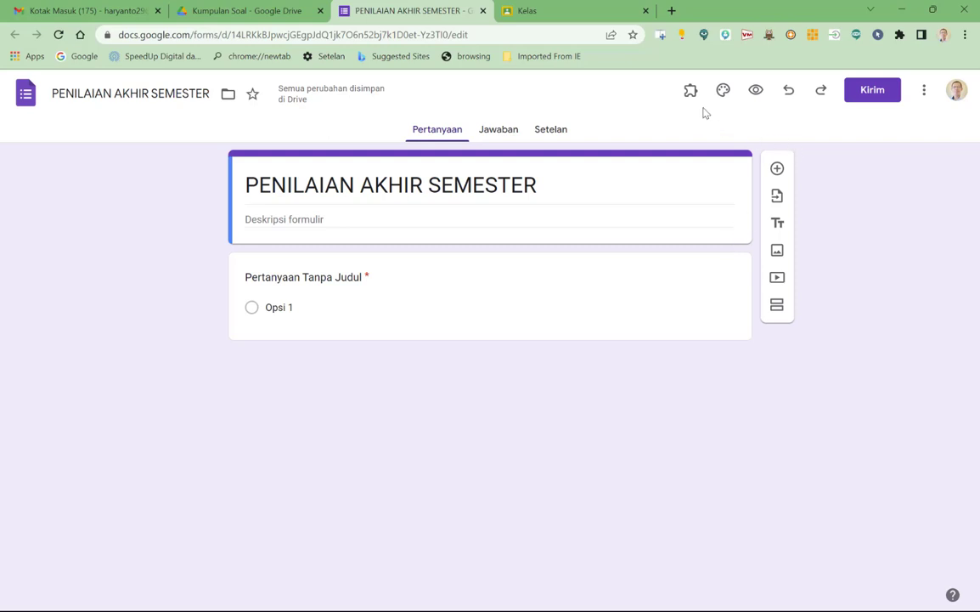
Upload the image KOP Sekolah Google Form (525 133) from the SMAN 2 folder as the form's header in the theme settings.
left_click(723, 91)
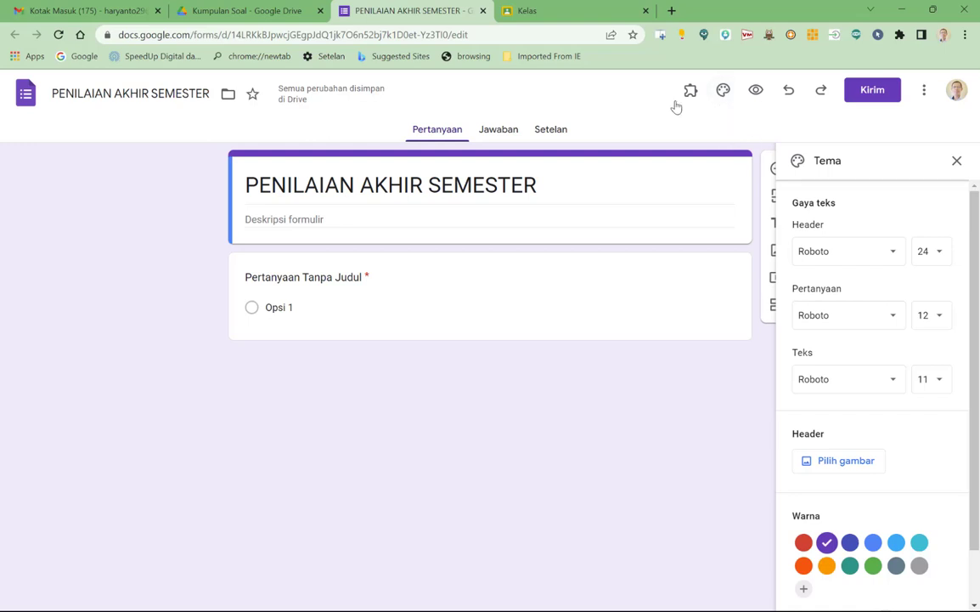
left_click(850, 468)
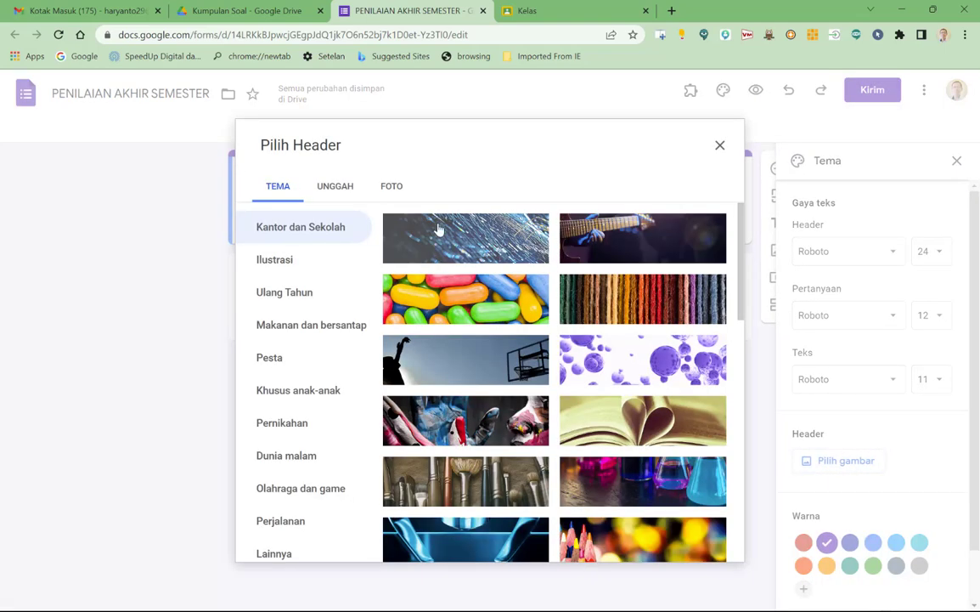
left_click(340, 188)
left_click(464, 427)
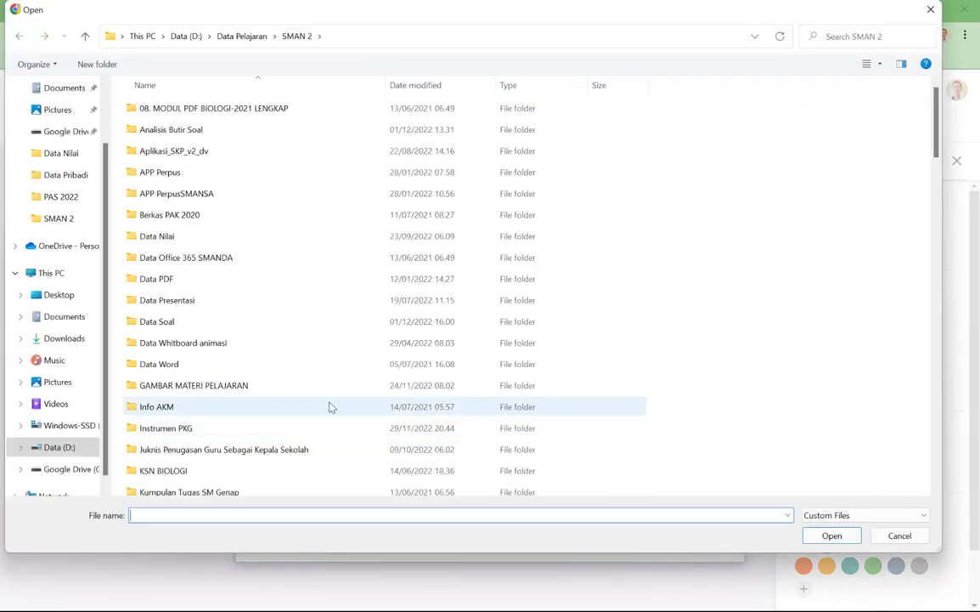
scroll(296, 403, "down", 11)
scroll(296, 402, "down", 6)
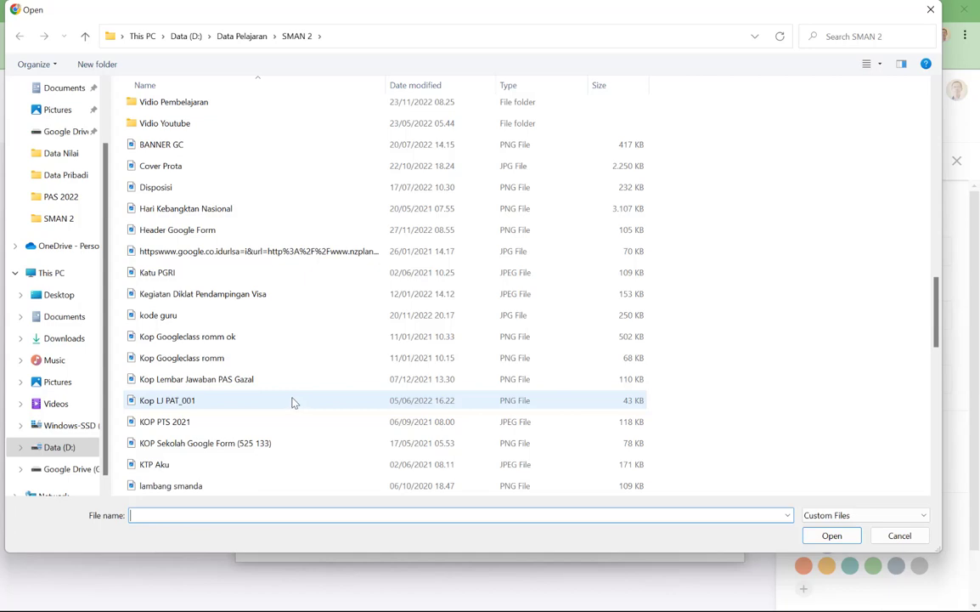
scroll(286, 400, "down", 10)
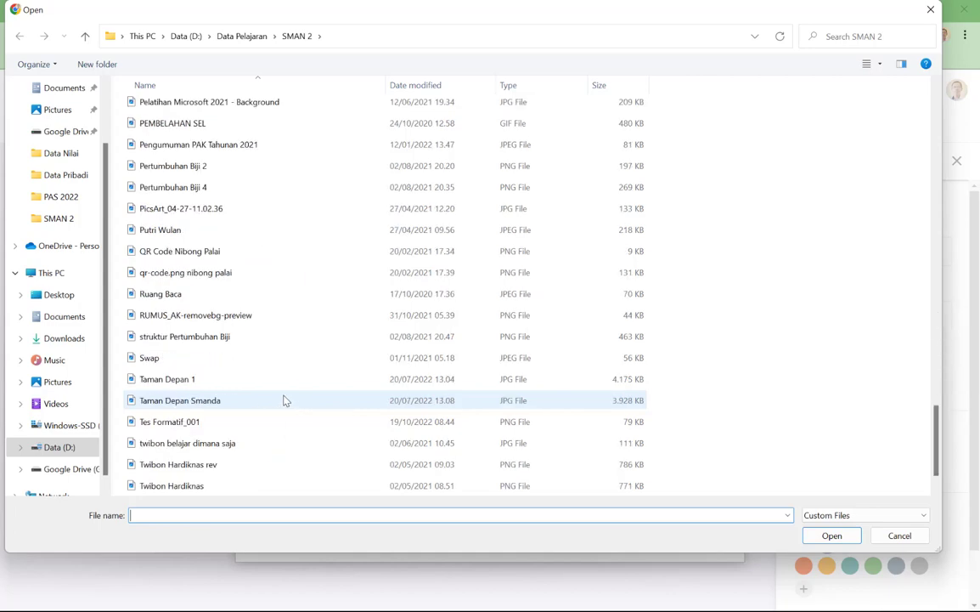
scroll(286, 400, "up", 10)
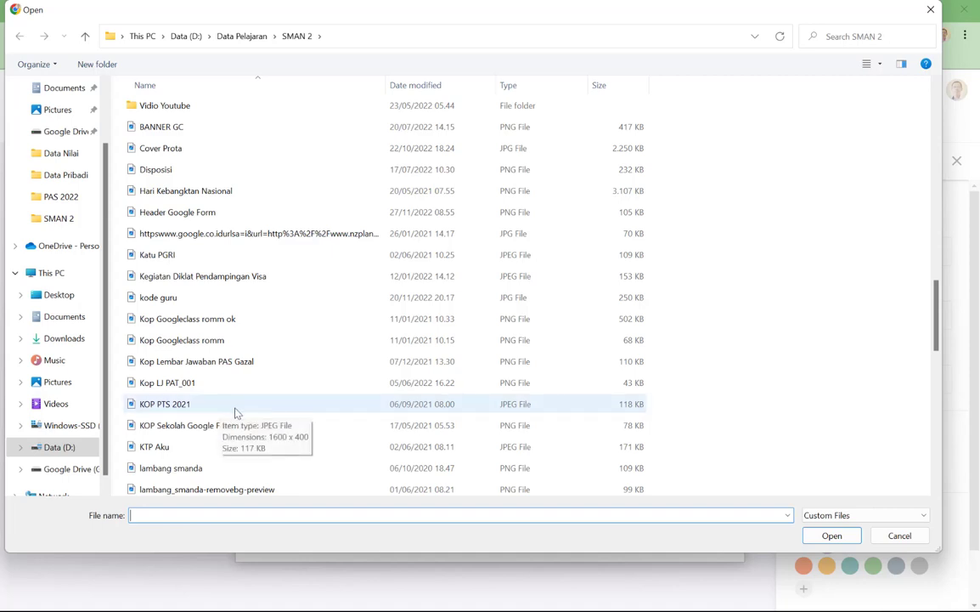
double_click(193, 426)
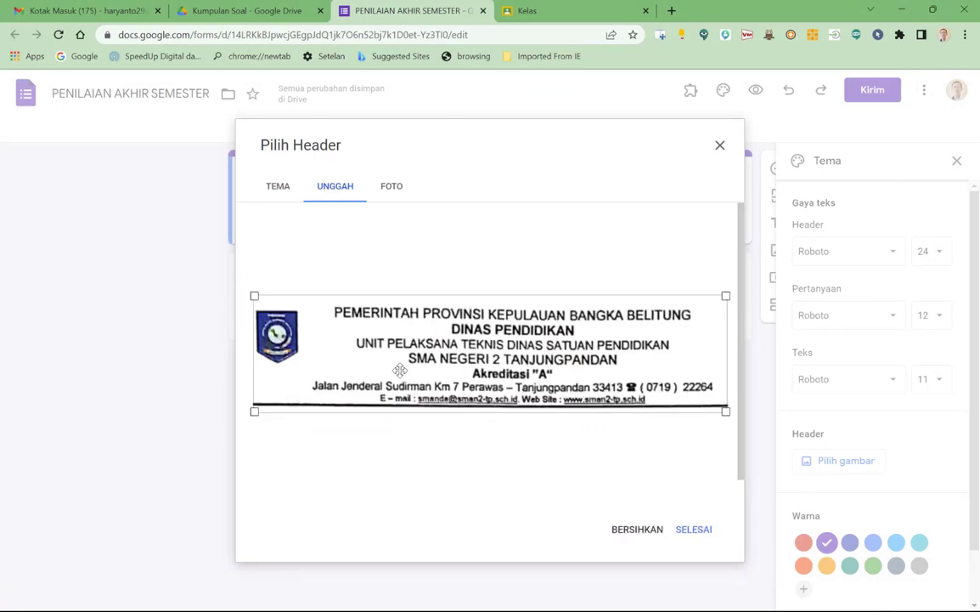
left_click(699, 530)
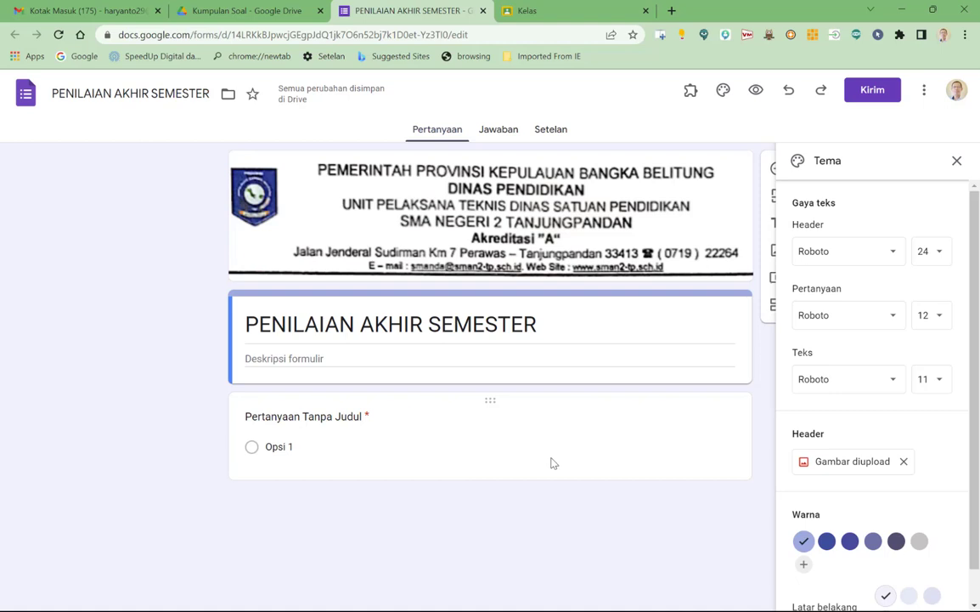
Enter MATA PELAJARAN : BIOLOGI as the first line of the form description, with spacing before the colon.
left_click(336, 363)
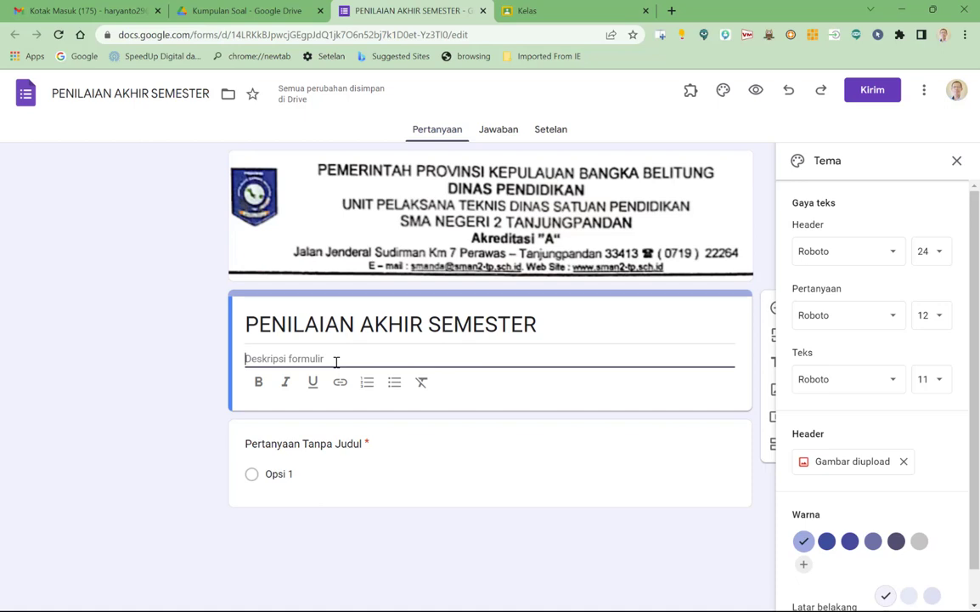
type("MATA P")
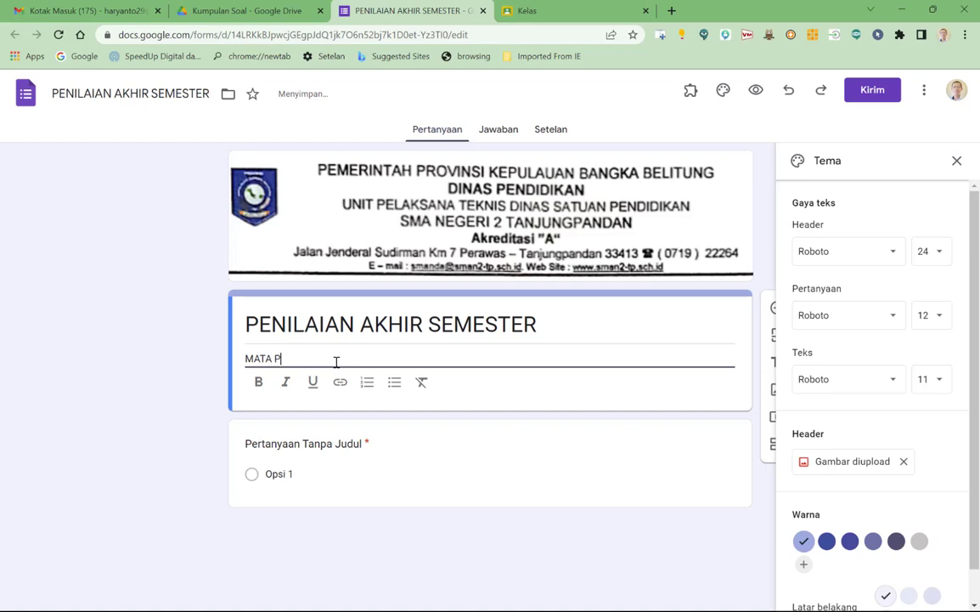
type("ELAJARAN")
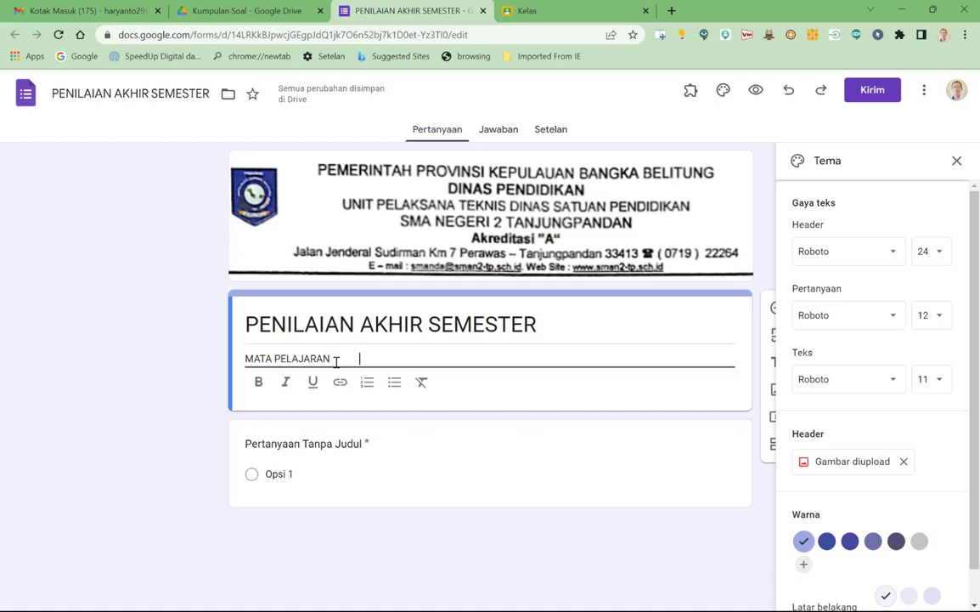
type("            :")
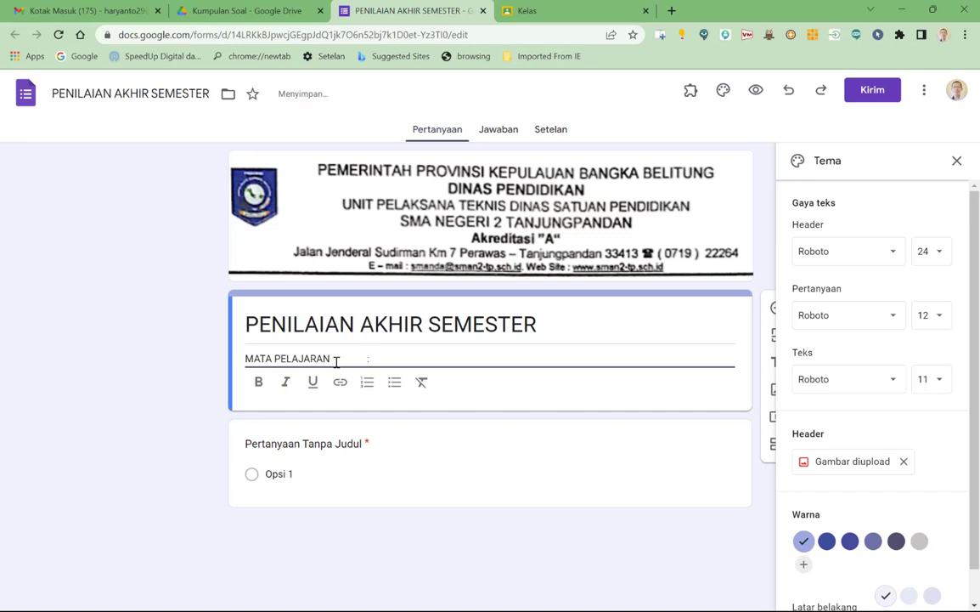
type(" BIOLOD")
key("BackSpace")
type("GI")
key("Return")
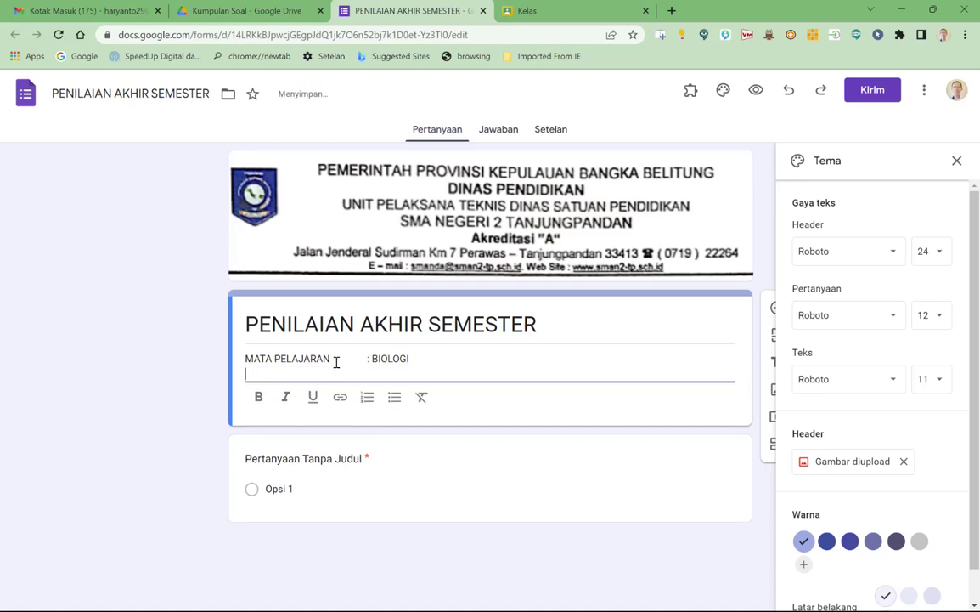
Add the line KELAS : X.MIPA to the form description, with its colon aligned to the line above.
type("KELAS                                     : X")
type(".MIPA")
key("Return")
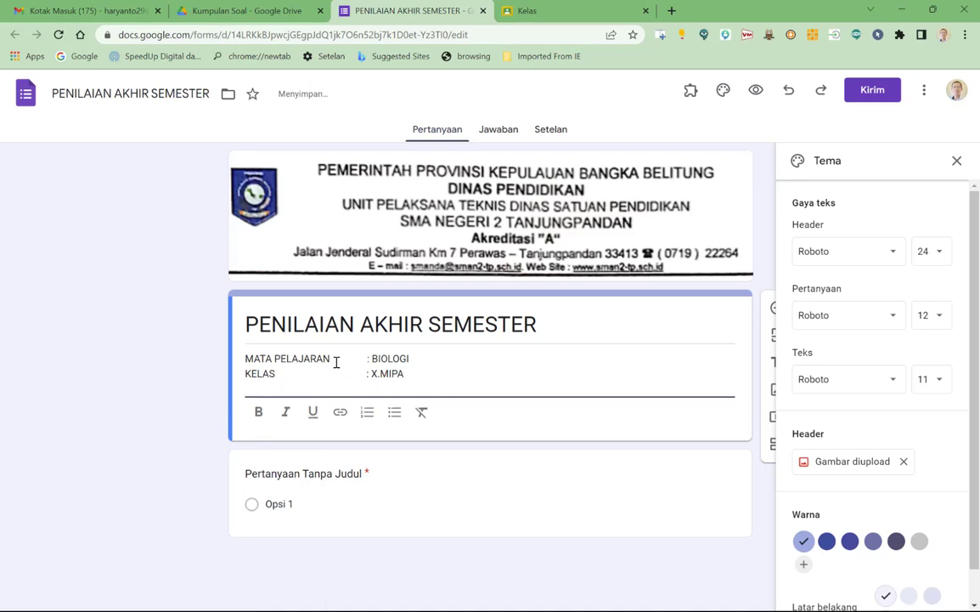
Add the line HARI TANGGAL : SENIN/ 5 DESEMBER 2022 to the form description, with its colon aligned.
type("HARI TA")
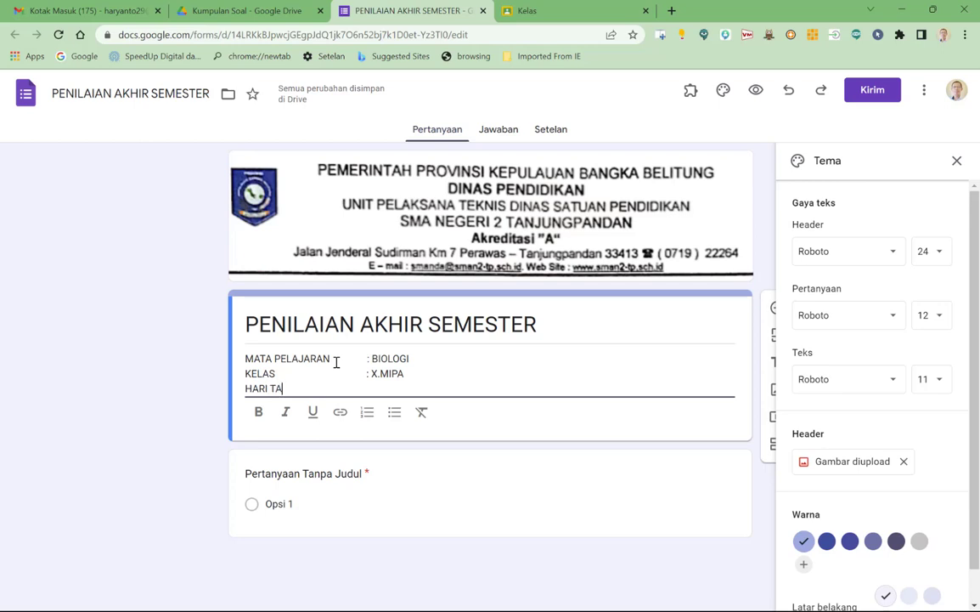
type("NGGAL ")
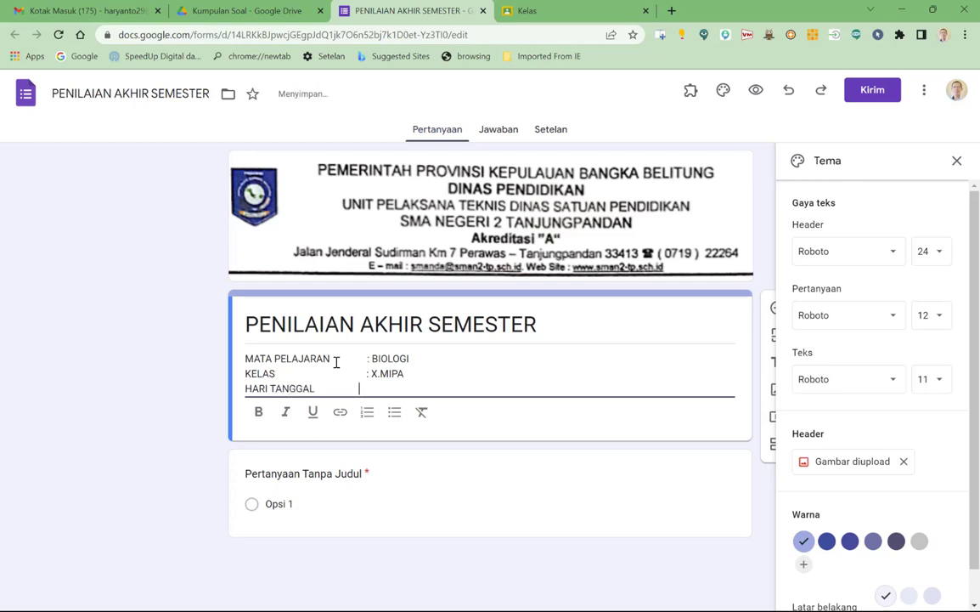
type("   : SENIN/ ")
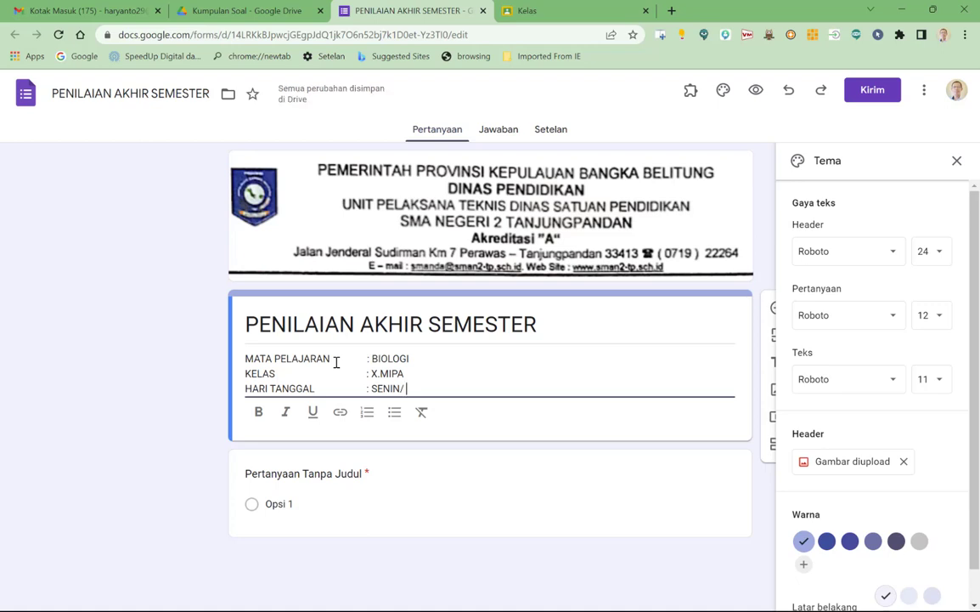
type("5 DES")
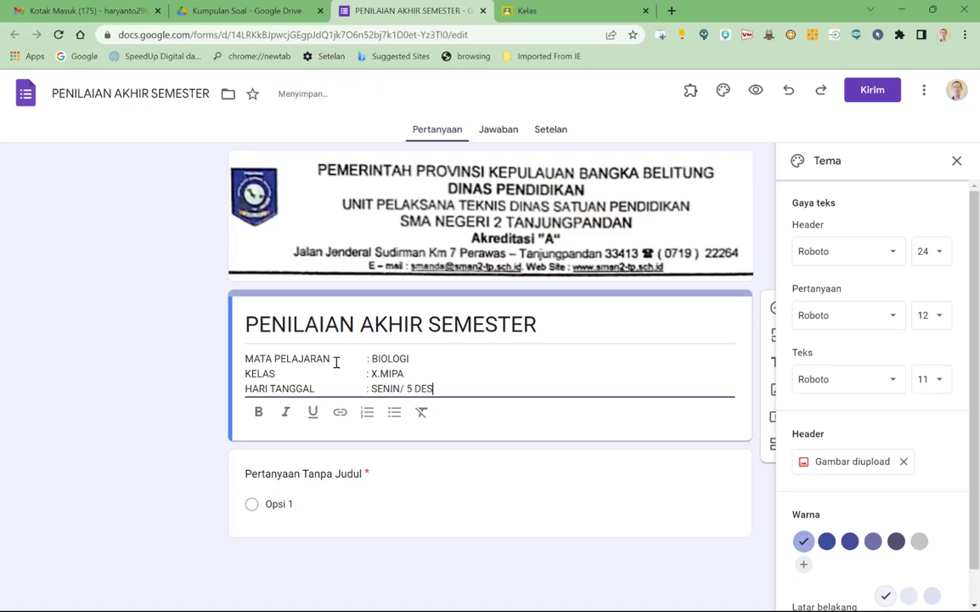
type("EMBER 20222")
key("Return")
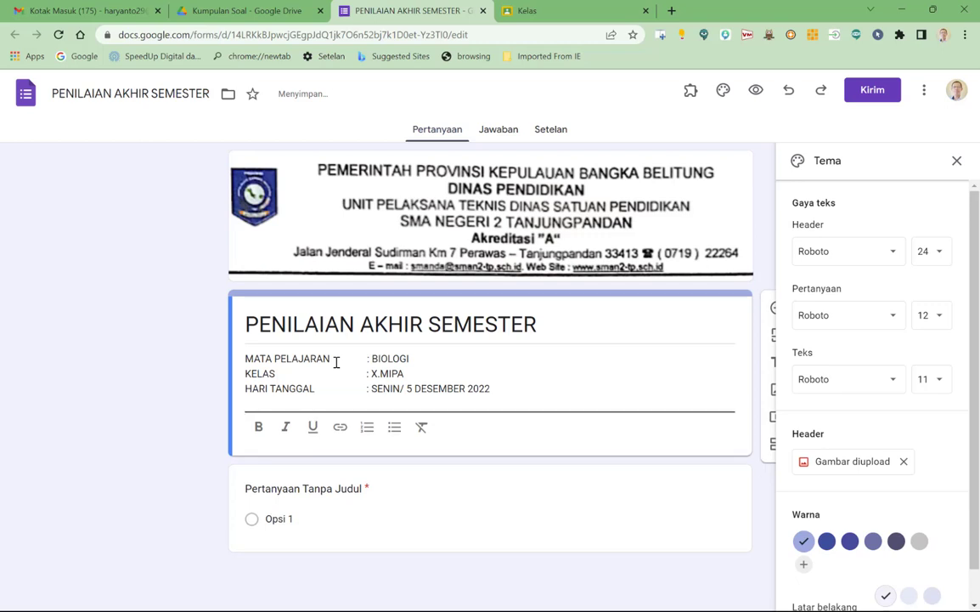
Add the line WAKTI : 7.30 S.D 9,30 to the form description, with its colon aligned to the lines above.
type("WAKTI                      ")
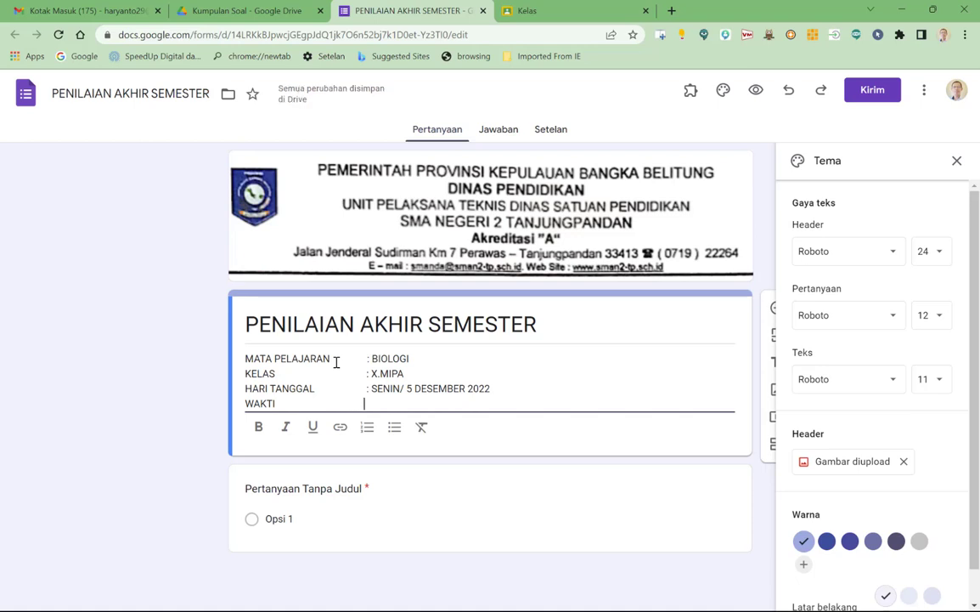
type(" :")
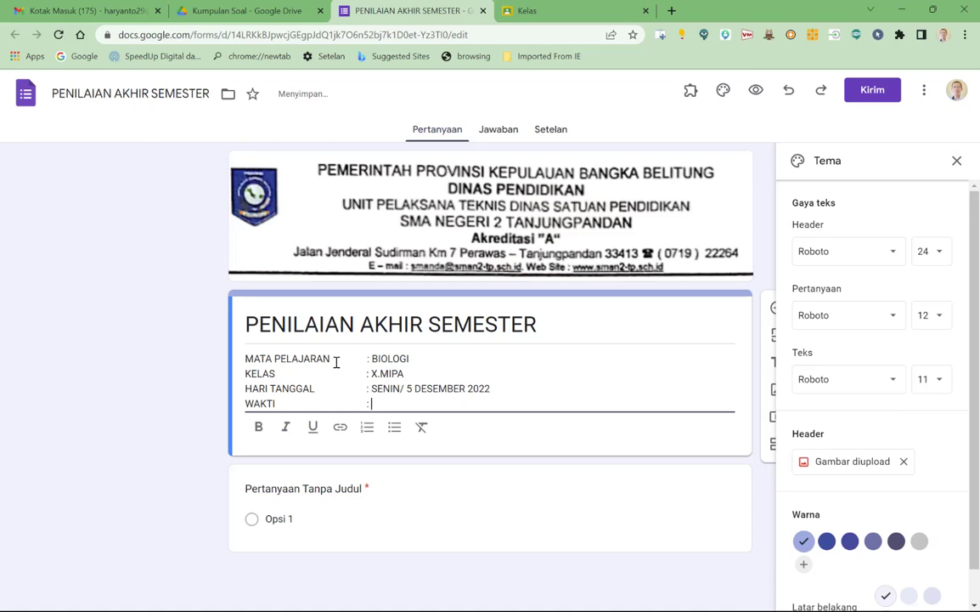
type(" 7.30")
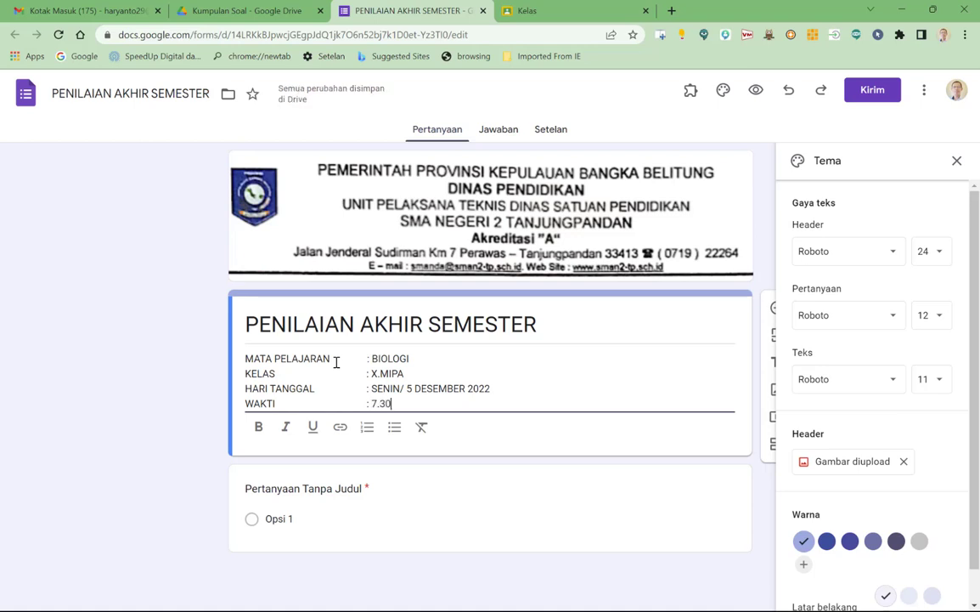
type(" S.D ")
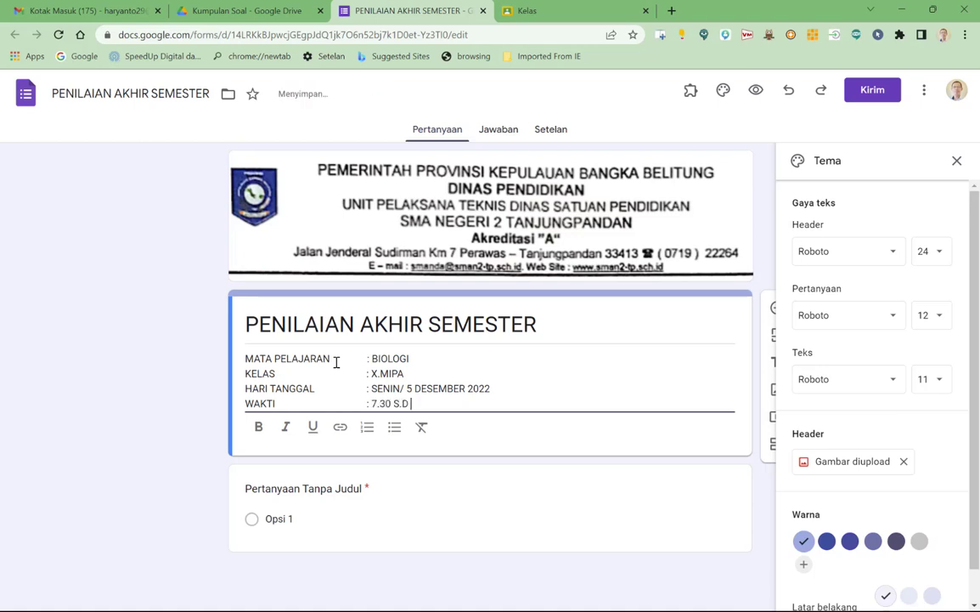
type("9")
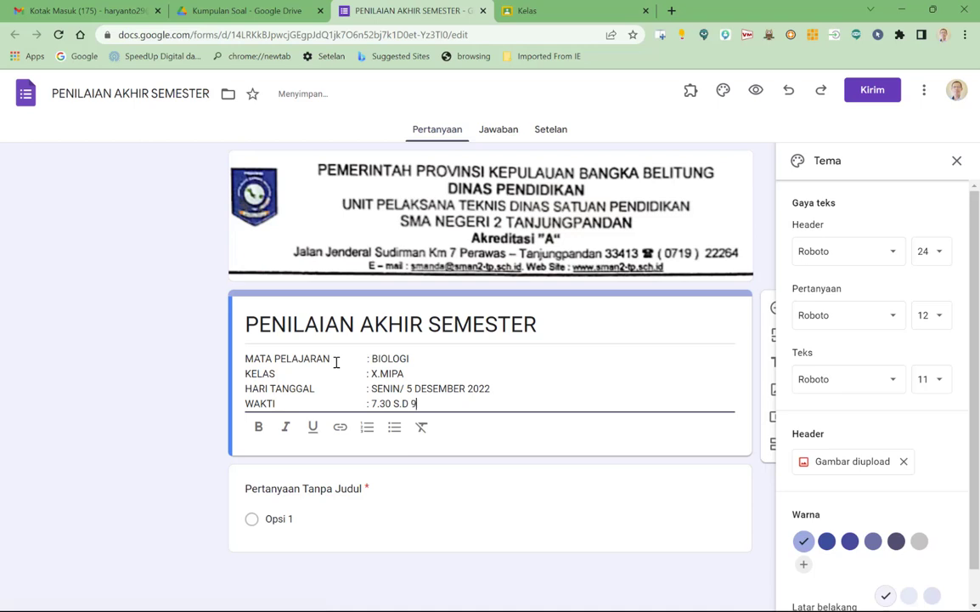
type(",30")
key("Return")
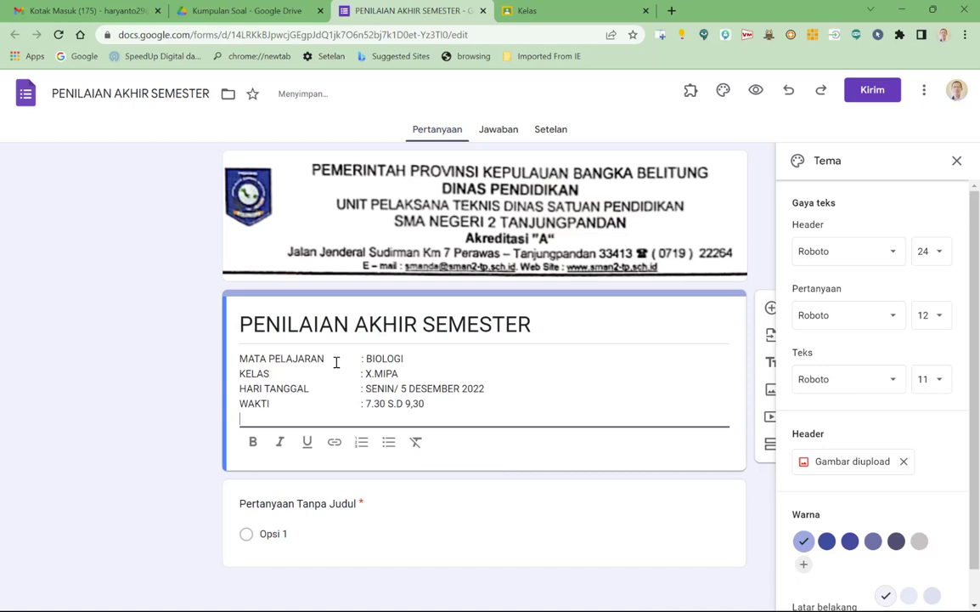
Add the heading PETUNJUNK UMUM to the form description, separated from the exam details by a blank line.
key("Return")
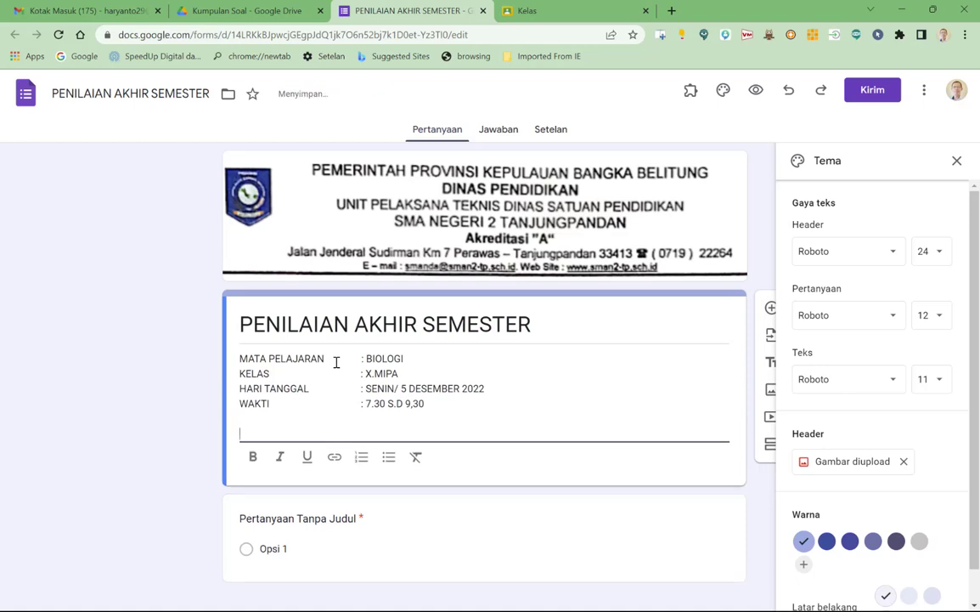
type("PETUNJUNG")
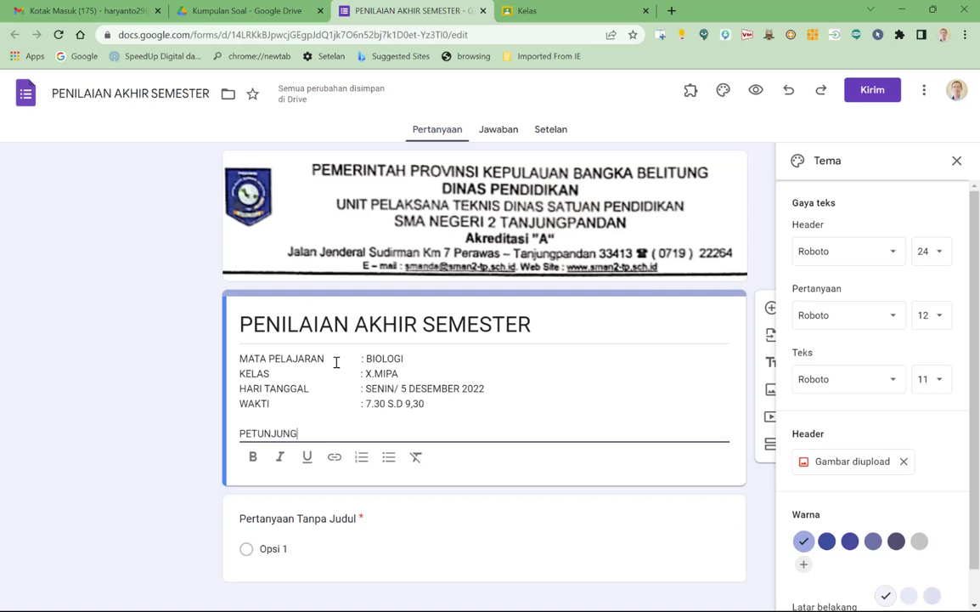
key("BackSpace")
type("K UMUM")
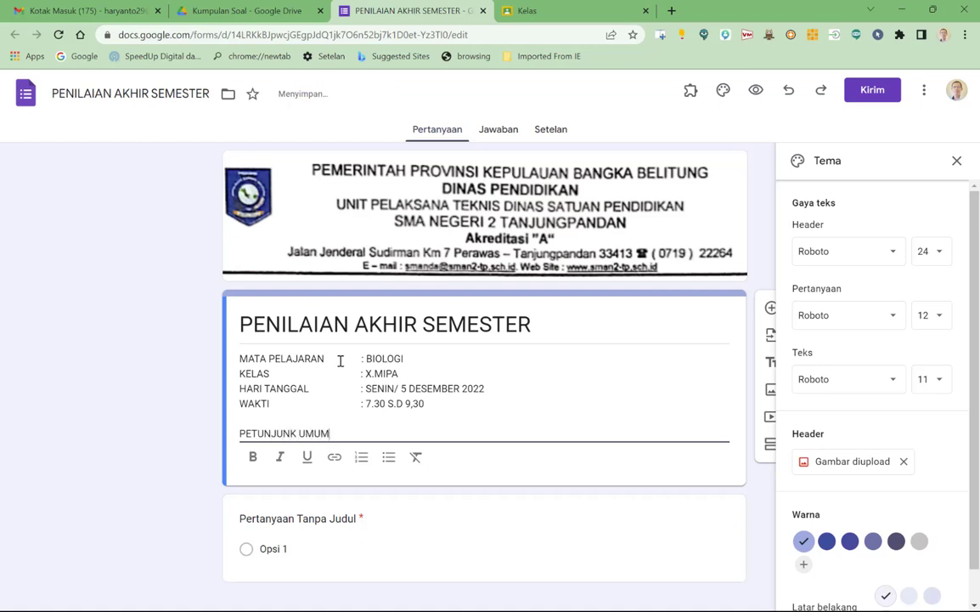
Make the PETUNJUNK UMUM heading in the form description bold.
key("shift+Left")
key("shift+Left")
key("shift+Left")
key("shift+Left")
key("shift+Left")
key("shift+Left")
key("shift+Left")
key("shift+Left")
key("shift+Left")
key("shift+Left")
key("shift+Left")
key("shift+Left")
key("shift+Left")
key("shift+Left")
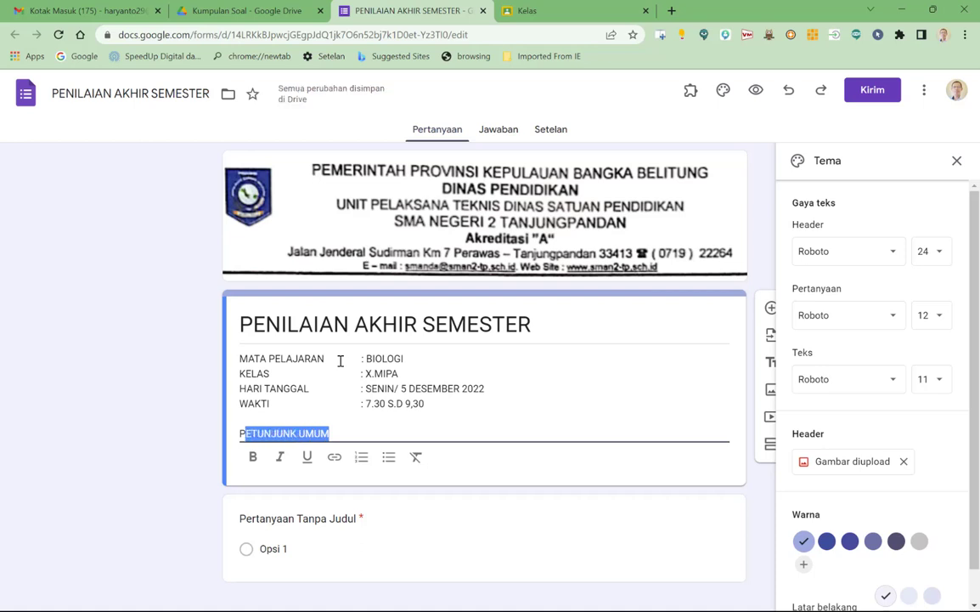
left_click(252, 456)
left_click(361, 435)
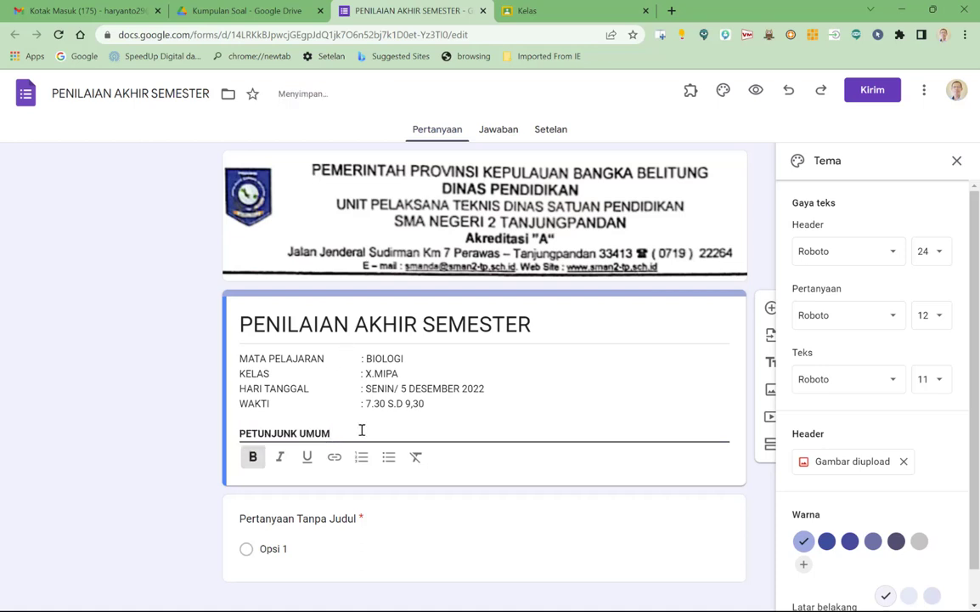
Add the bold instruction 1. JIKA OBSENJAWABAN BERBENTUK BULATAN MAKA JAWABAN BENAR HANYA ADA SATU below the heading.
key("Return")
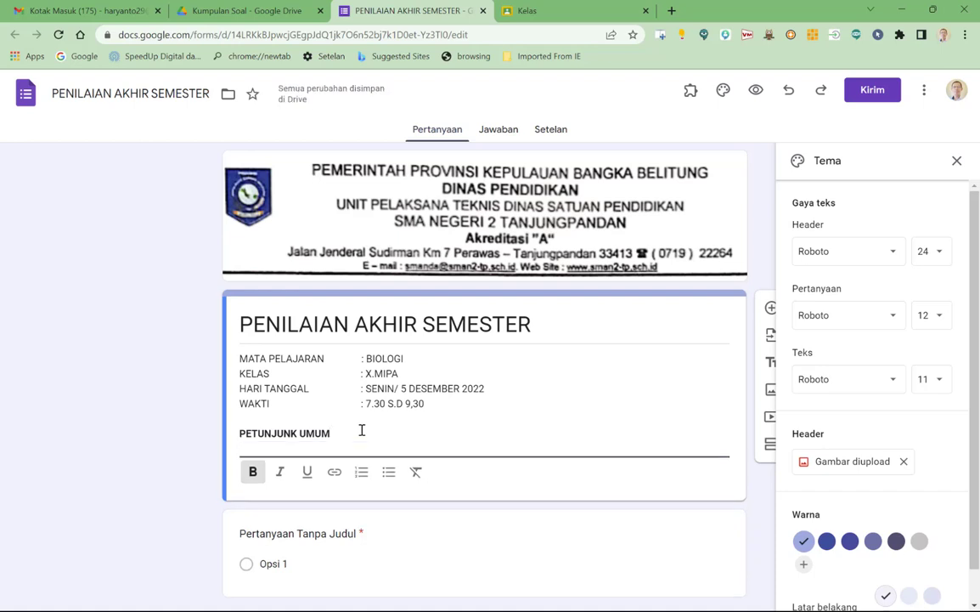
type("1.")
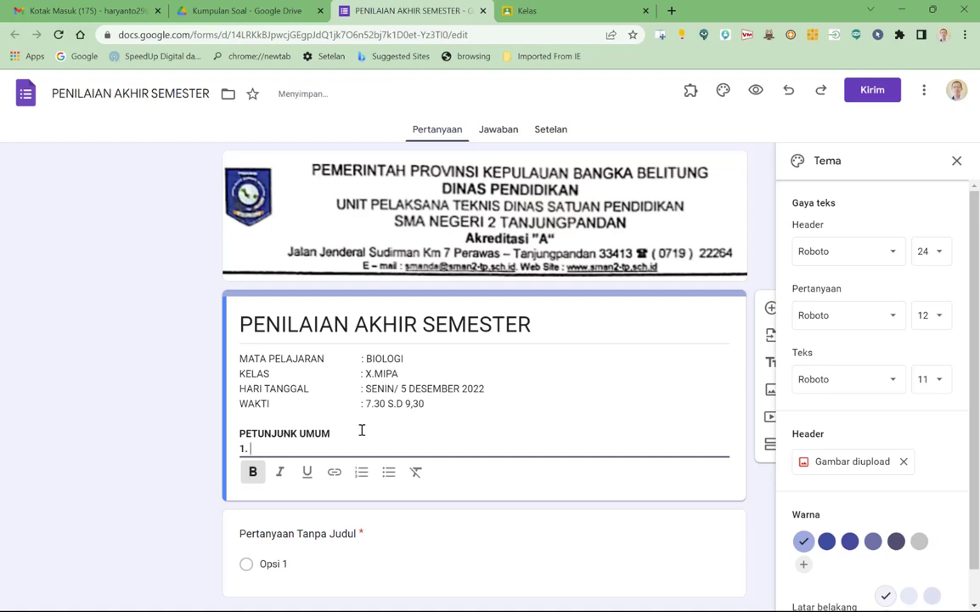
type(" JIKA OBS")
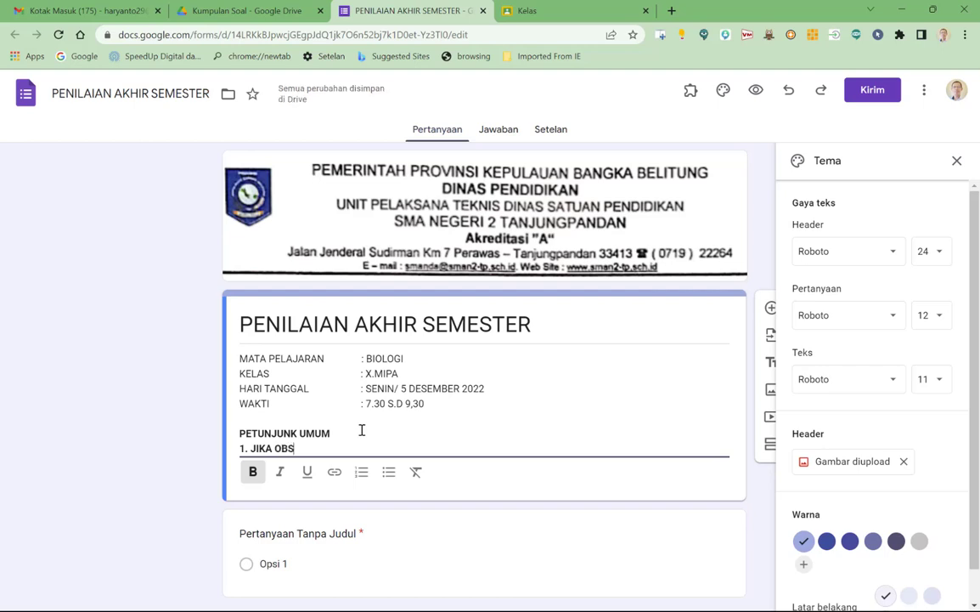
type("ENJAWABAN BE")
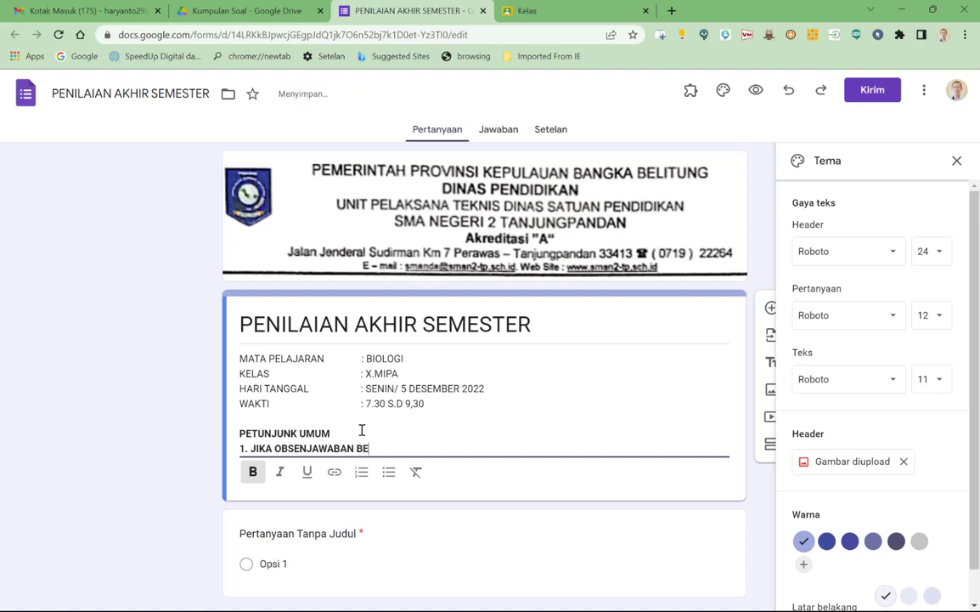
type("RBENTUK B")
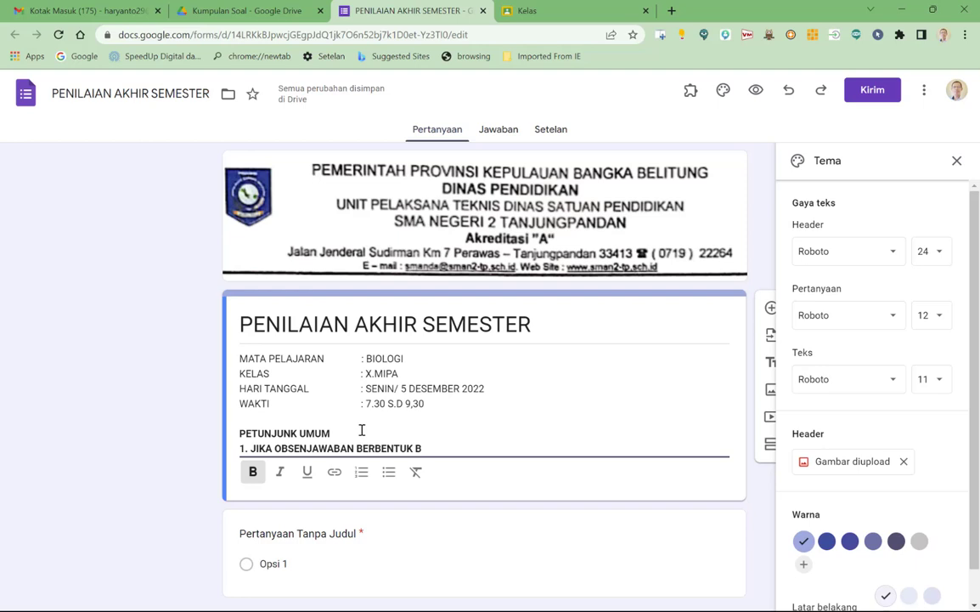
type("ULATAN MAKA")
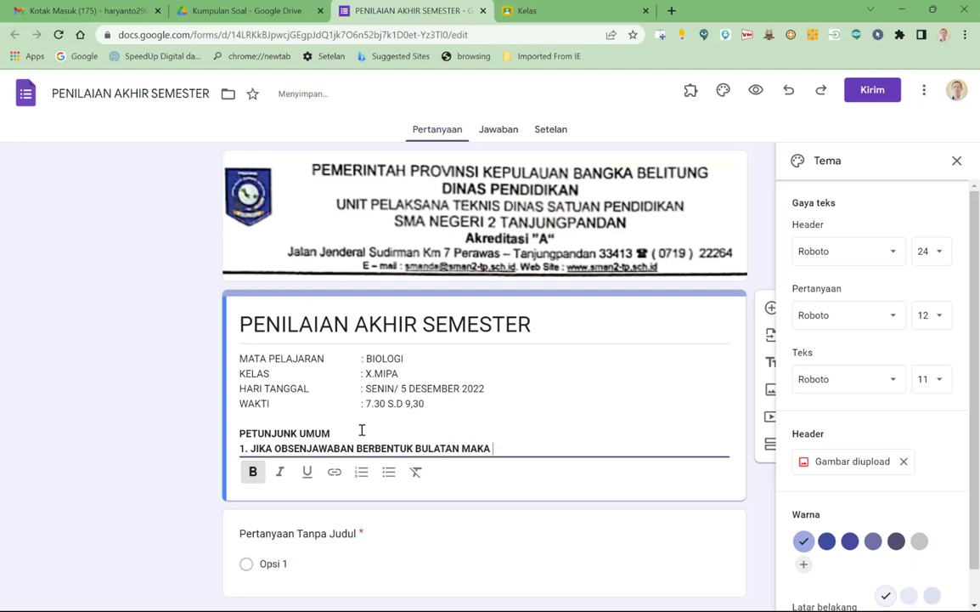
type(" PILI=====")
key("BackSpace")
key("BackSpace")
key("BackSpace")
key("BackSpace")
key("BackSpace")
key("BackSpace")
key("BackSpace")
key("BackSpace")
key("BackSpace")
type("JAWABAN BENAR")
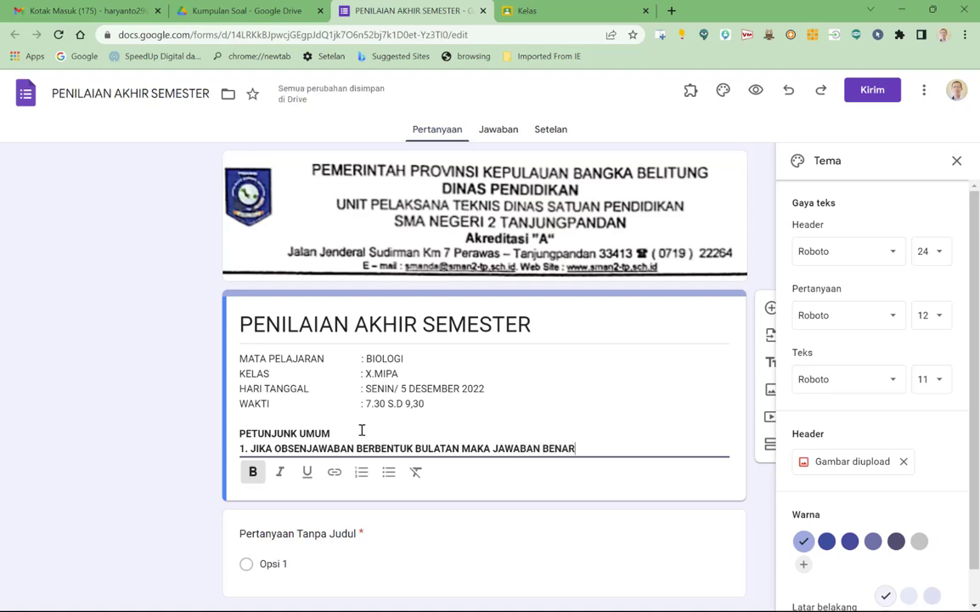
type(" HANA")
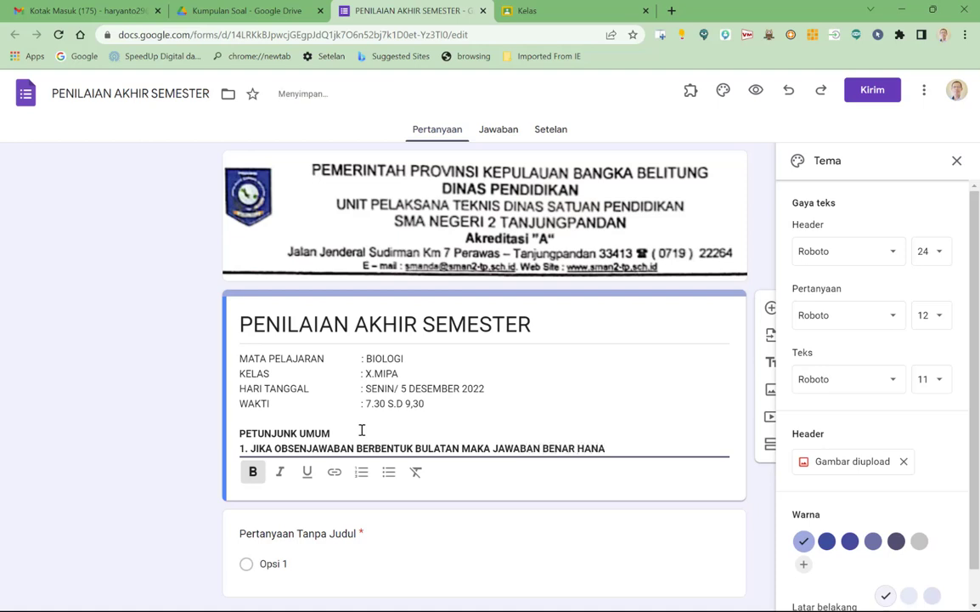
type("=")
type("YA ADA")
type(" SA")
type("TU")
key("Return")
Add the bold instruction 2. JIKA OBSEN JAWABAN BERBENRUK KUBUS MAKA JAWABAN LEBIH DARI SATU and activate the untitled question.
type("2")
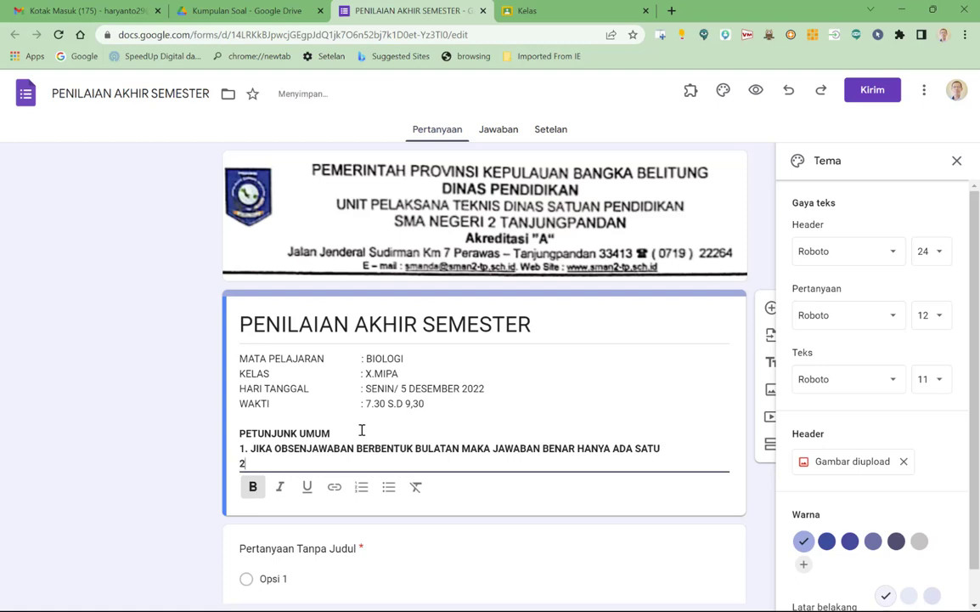
type(". JIKA OBSEN JAWABAN ")
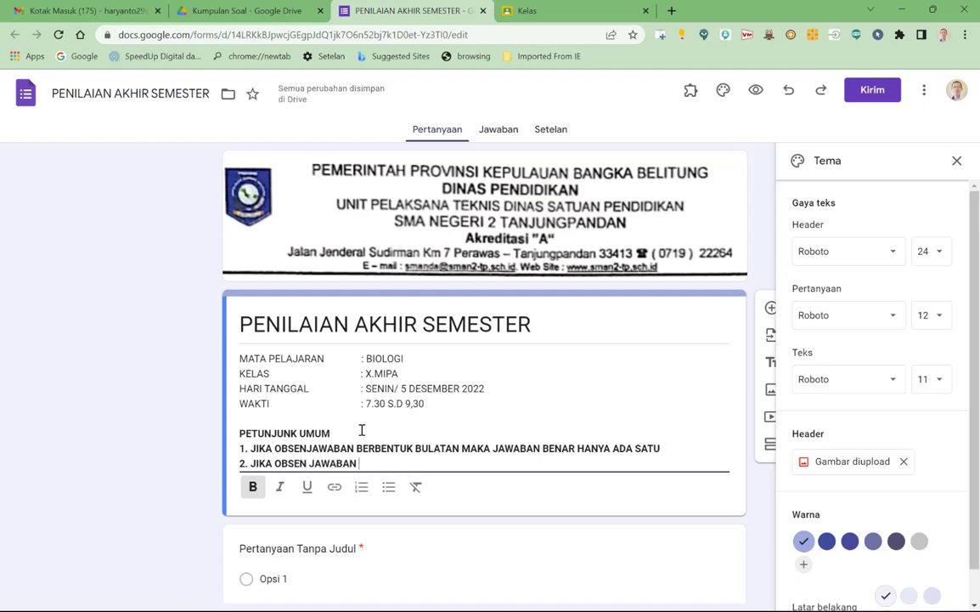
type("BERBENRUK")
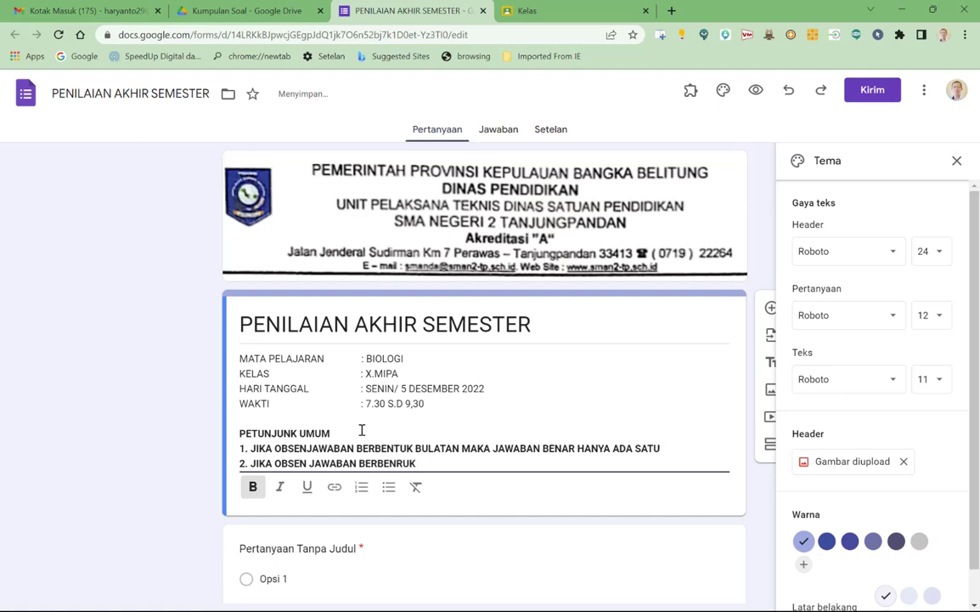
type(" KUBUS MAKA JAWABAN ")
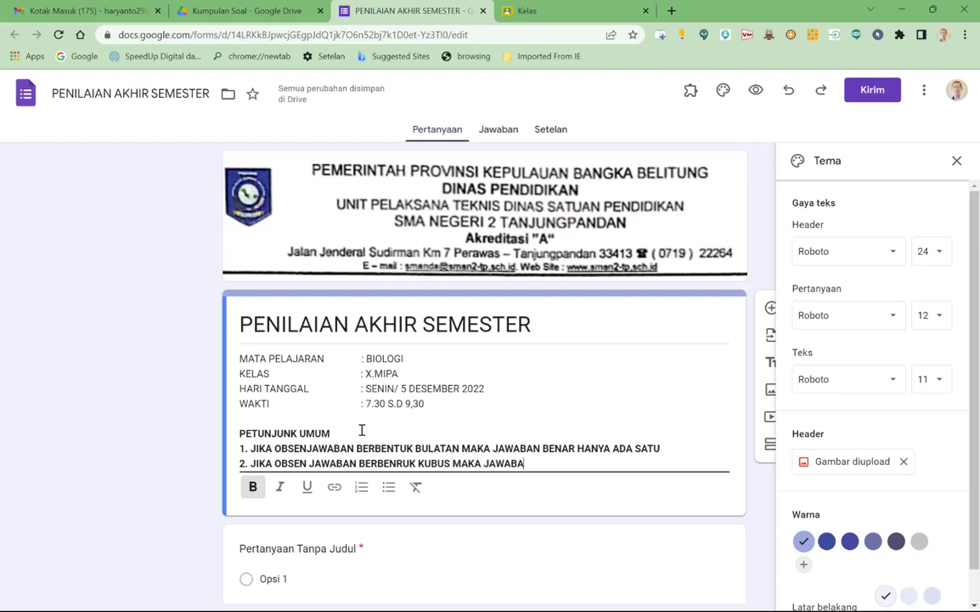
type("LEB")
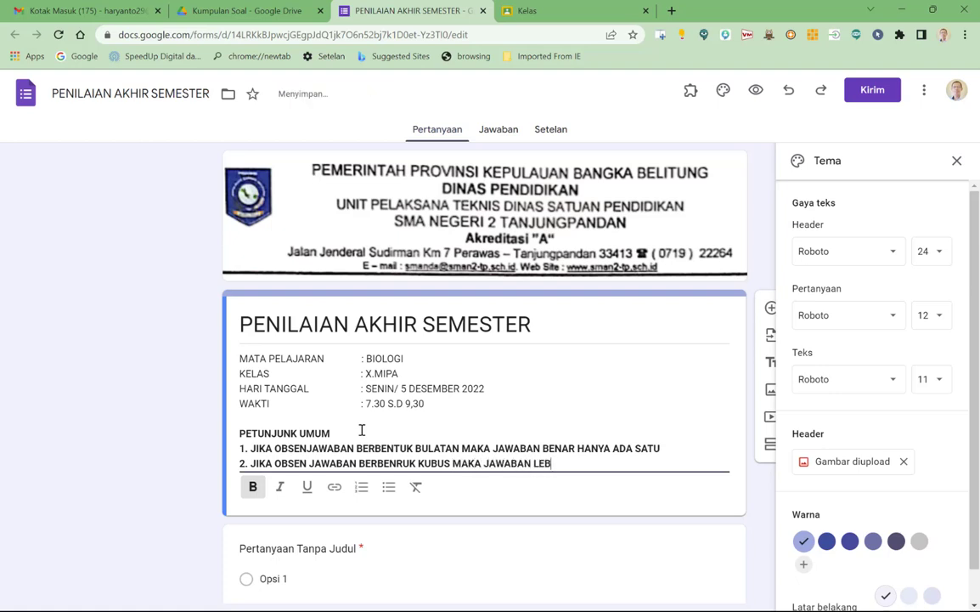
type("IH DARI ")
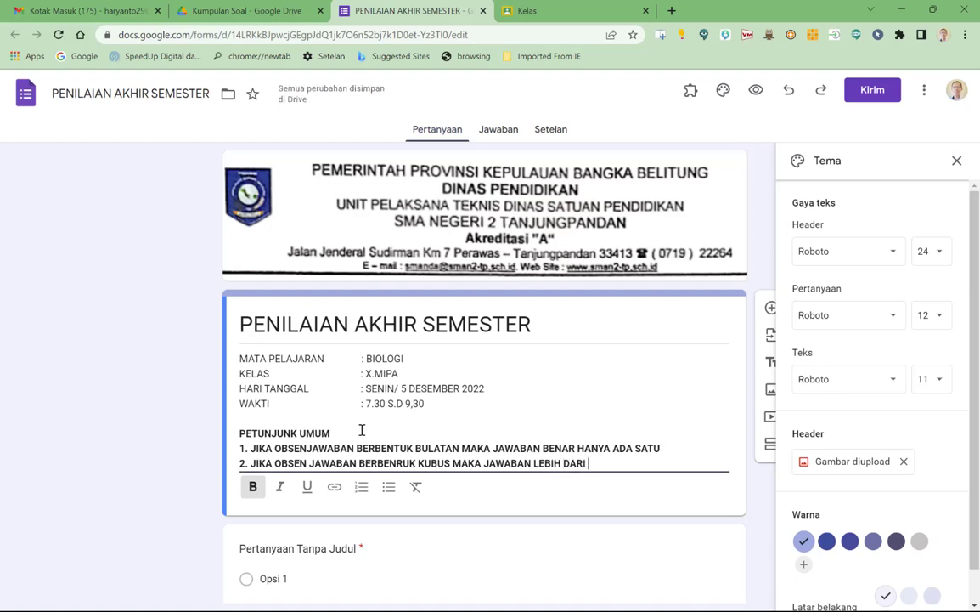
type("SATU")
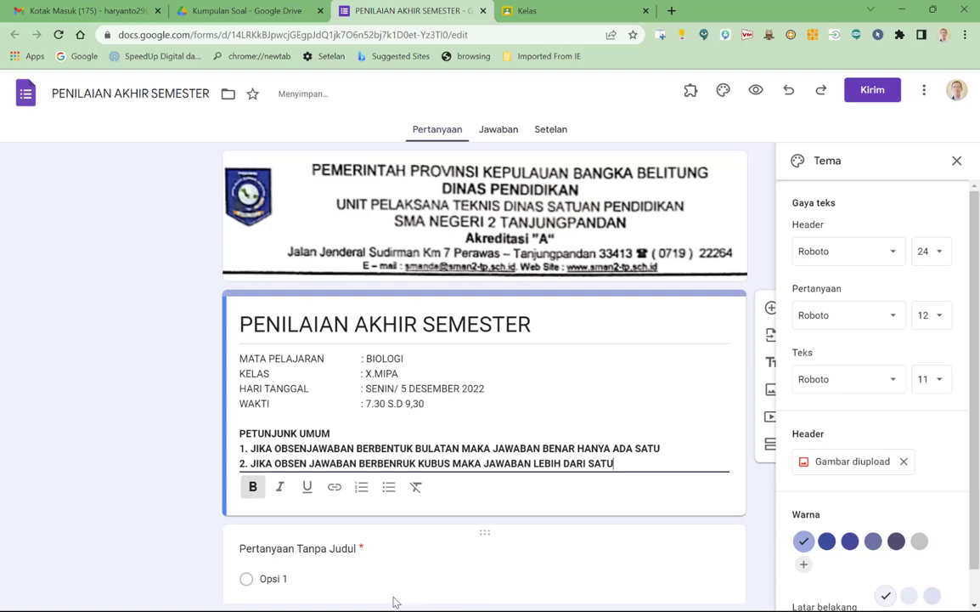
left_click(367, 549)
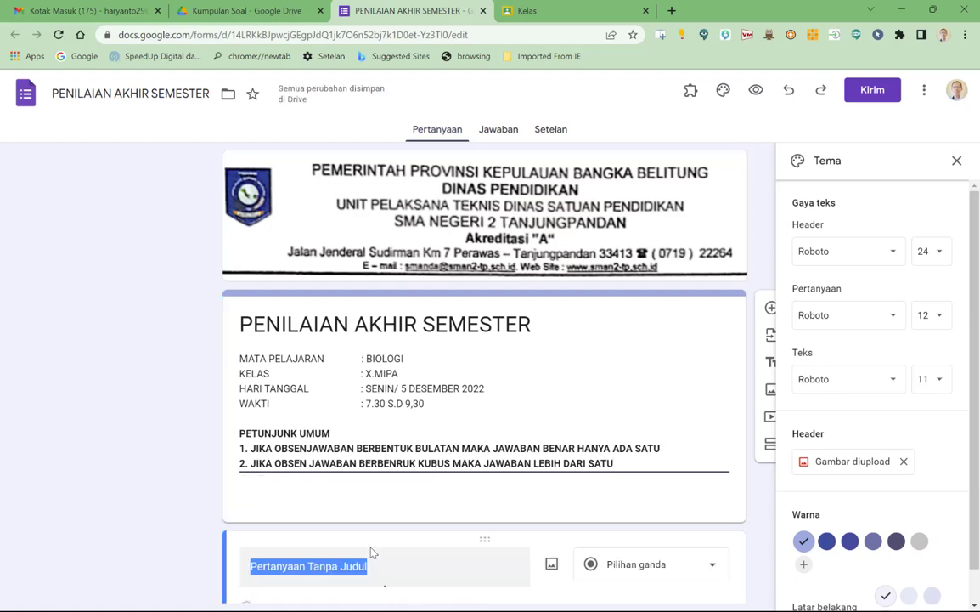
left_click(454, 549)
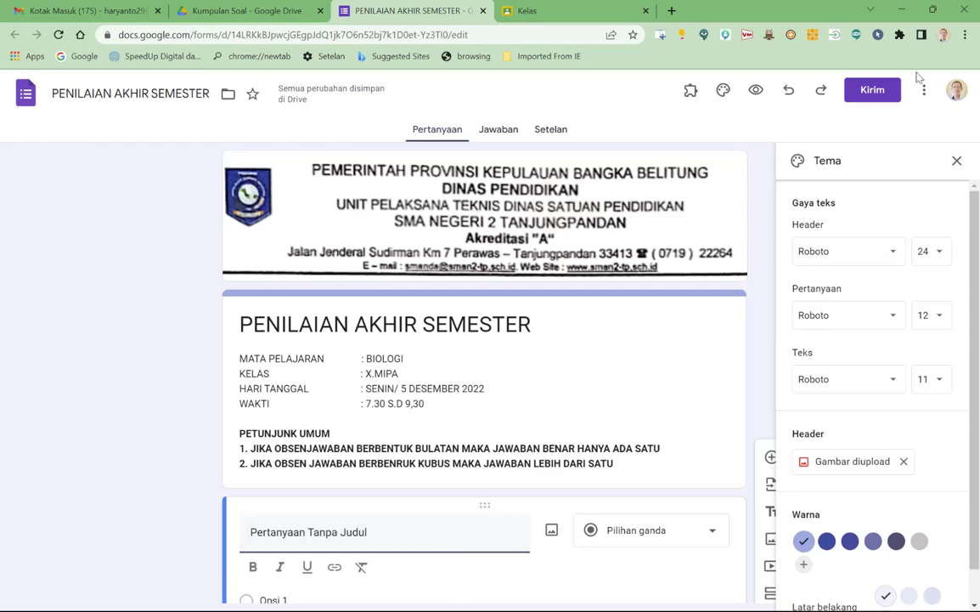
Switch to File Explorer and open the Semester folder inside SMAN 2 > Data Soal.
left_click(903, 11)
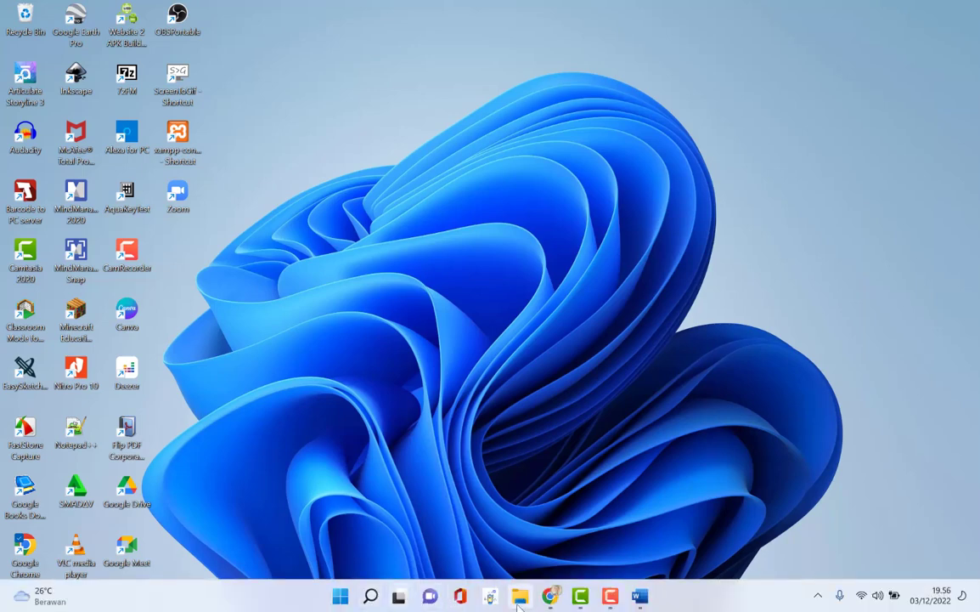
left_click(520, 598)
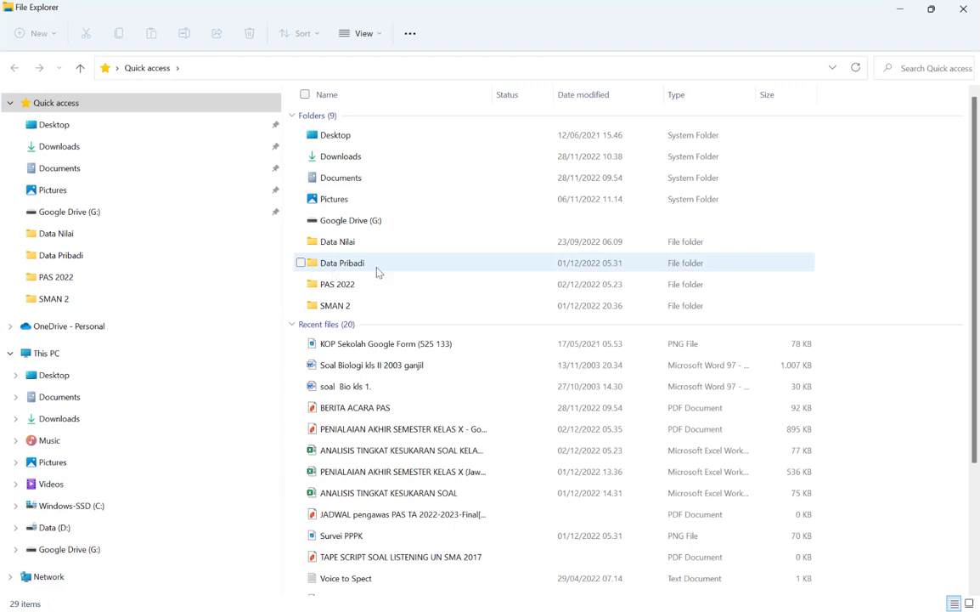
left_click(76, 299)
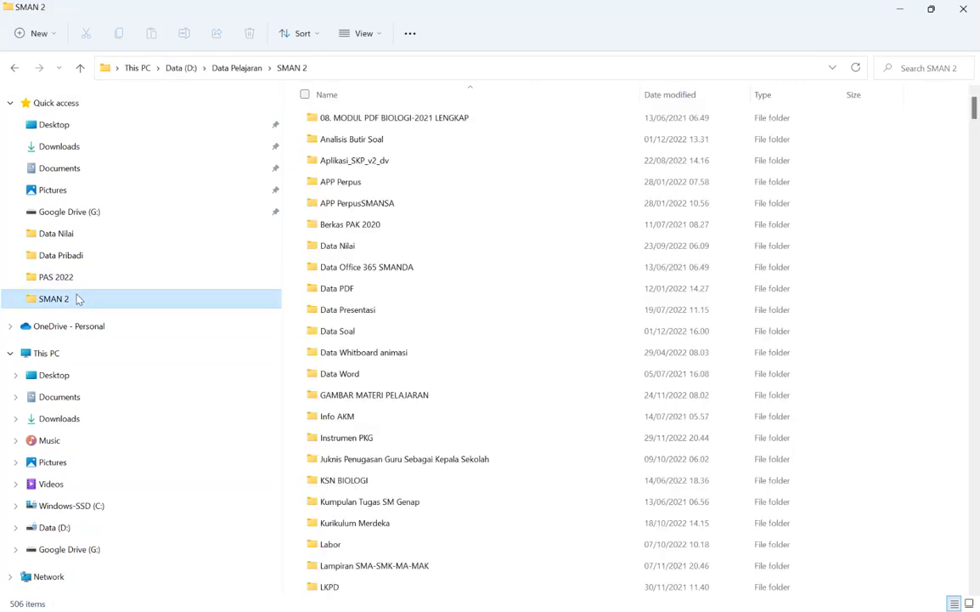
double_click(355, 333)
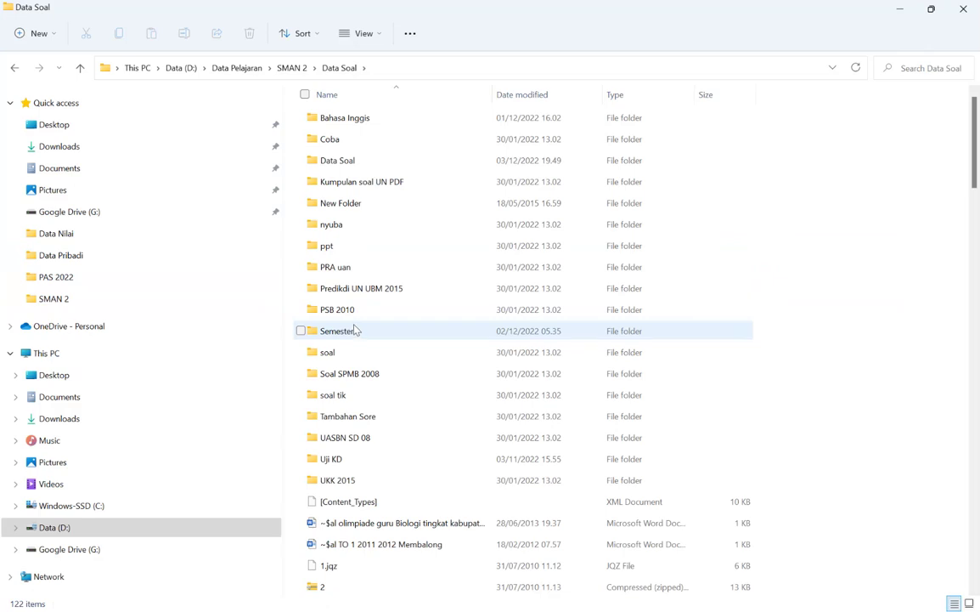
double_click(368, 354)
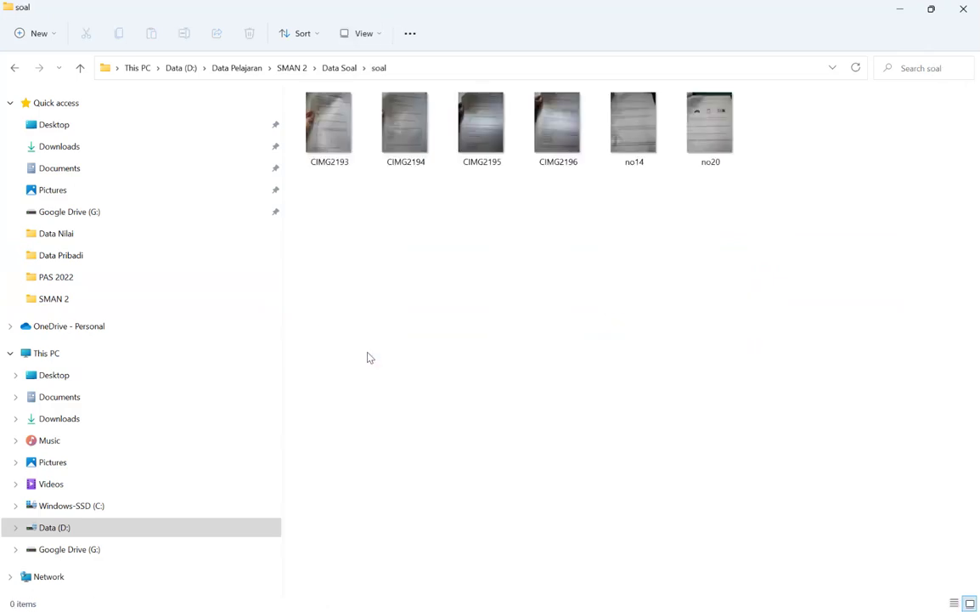
left_click(79, 76)
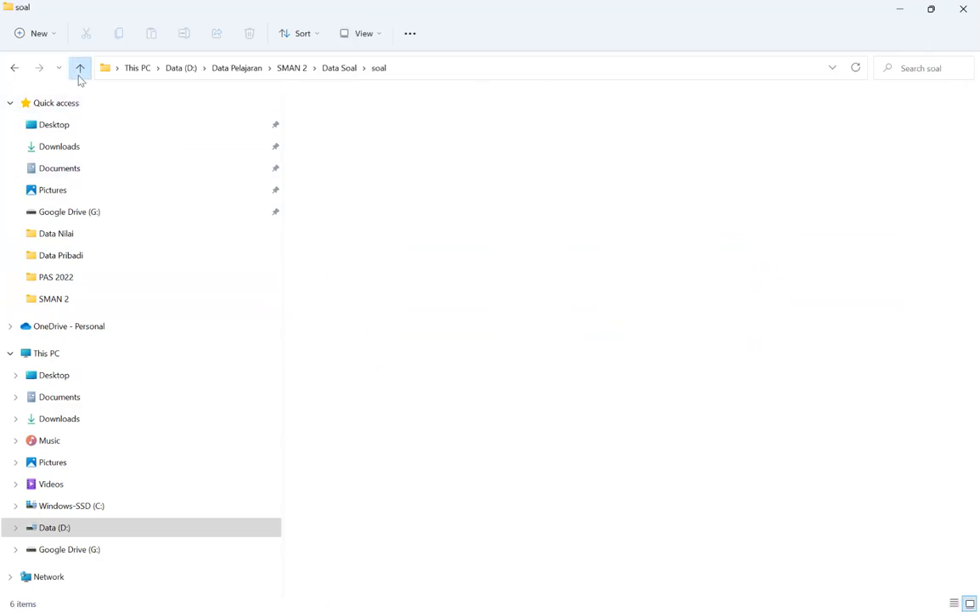
double_click(333, 333)
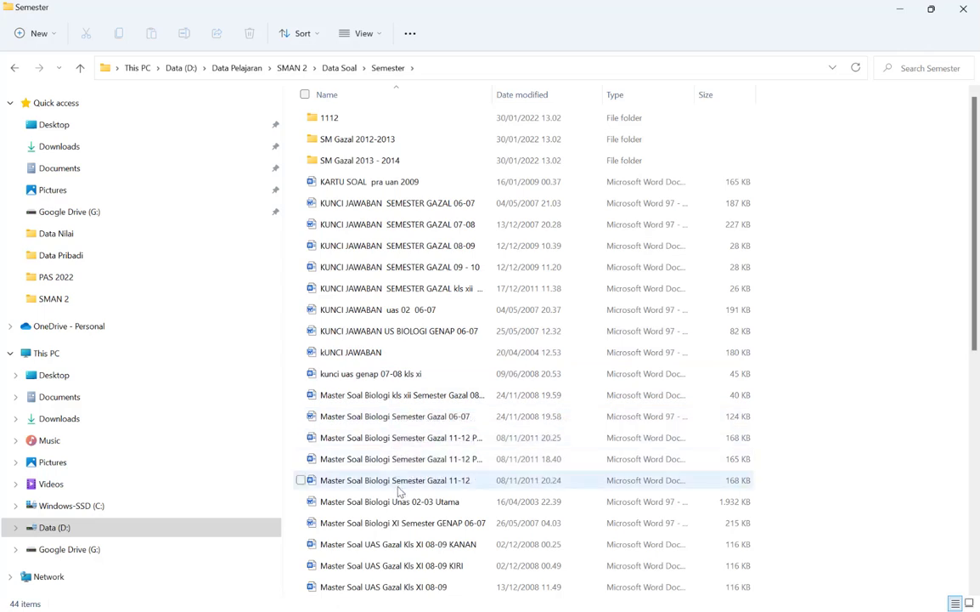
Open the Word document Master Soal Biologi Semester Gazal 11-12 and look through its multiple-choice questions.
mouse_move(399, 491)
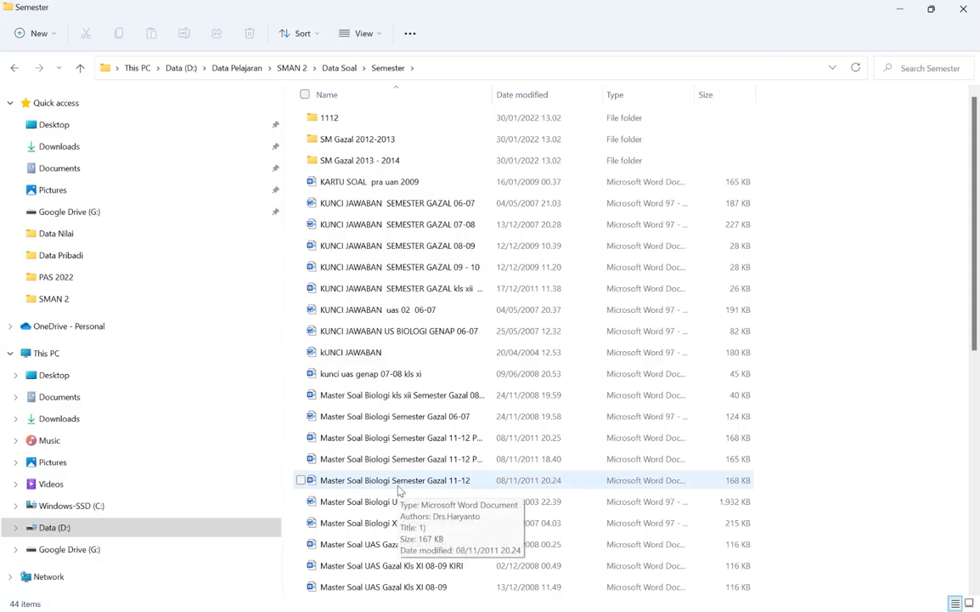
double_click(398, 489)
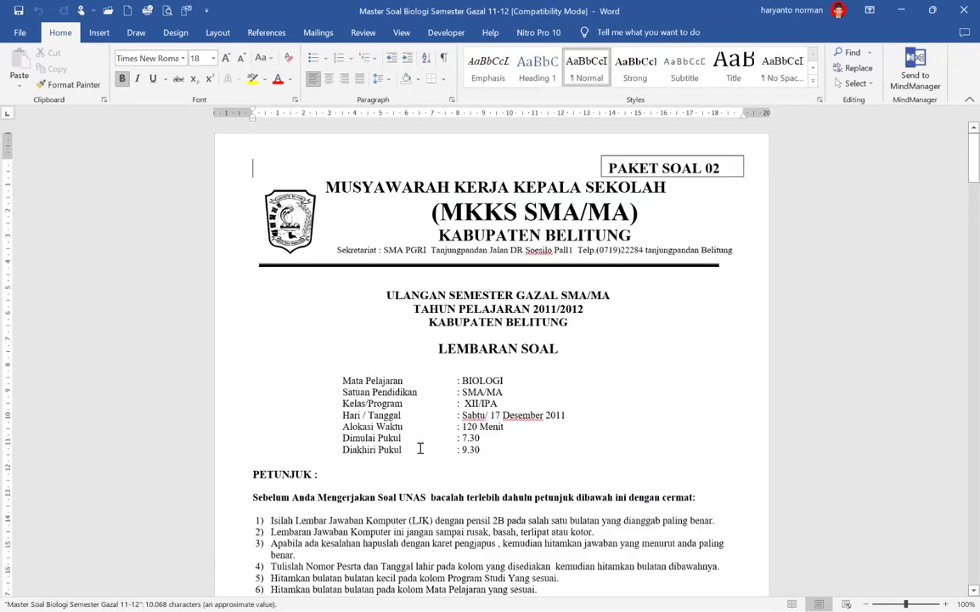
scroll(384, 397, "down", 8)
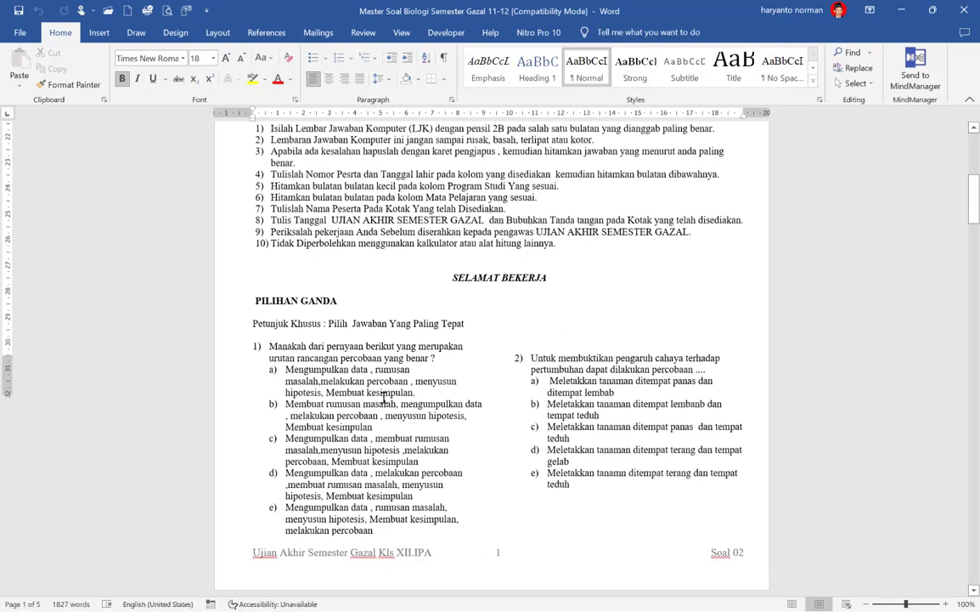
scroll(384, 398, "down", 4)
scroll(384, 398, "up", 9)
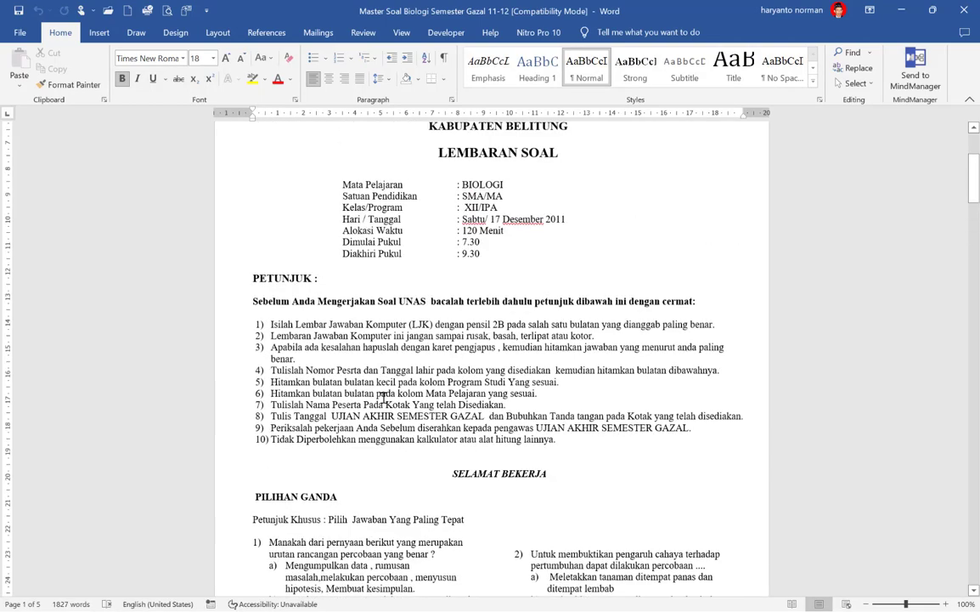
scroll(384, 397, "down", 5)
scroll(384, 397, "down", 4)
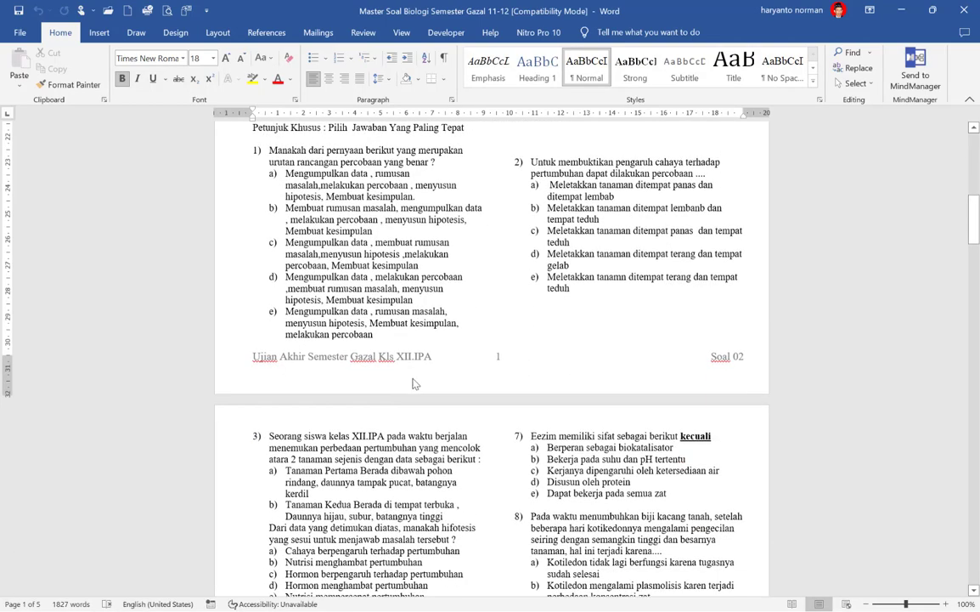
scroll(395, 346, "up", 4)
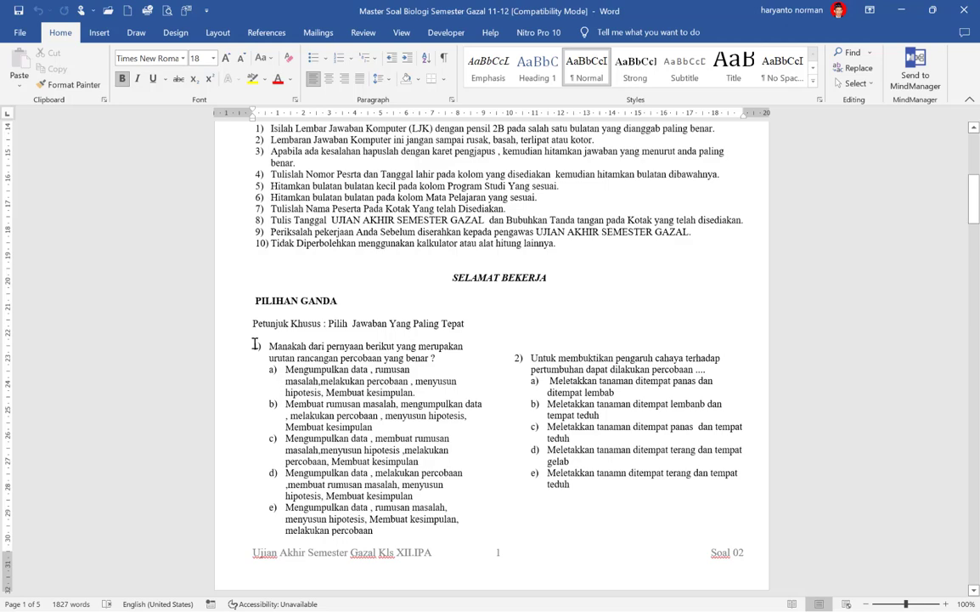
Remove the multilevel list numbering from all multiple-choice questions and answers under PILIHAN GANDA by setting it to None.
left_click(395, 381)
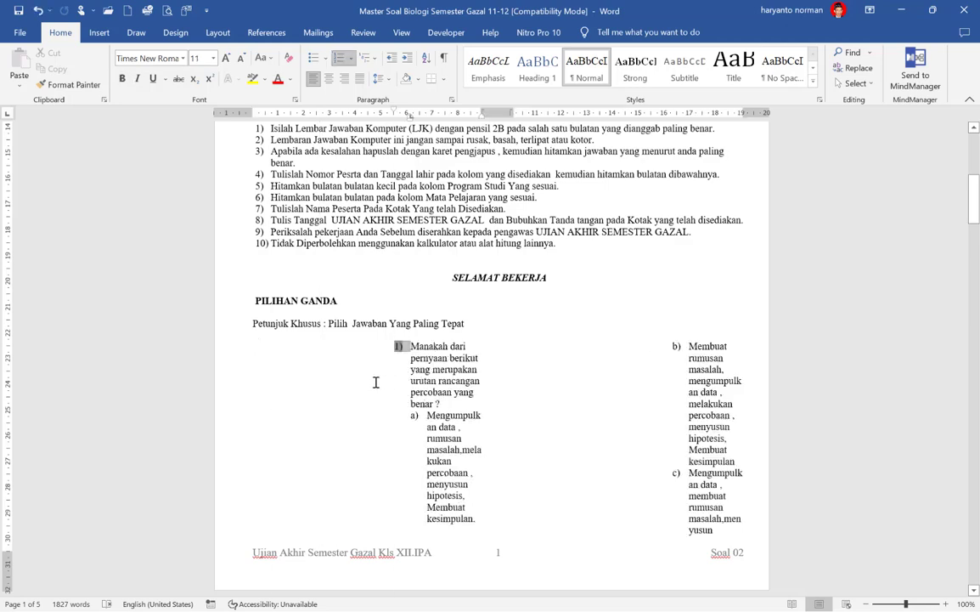
left_click(37, 10)
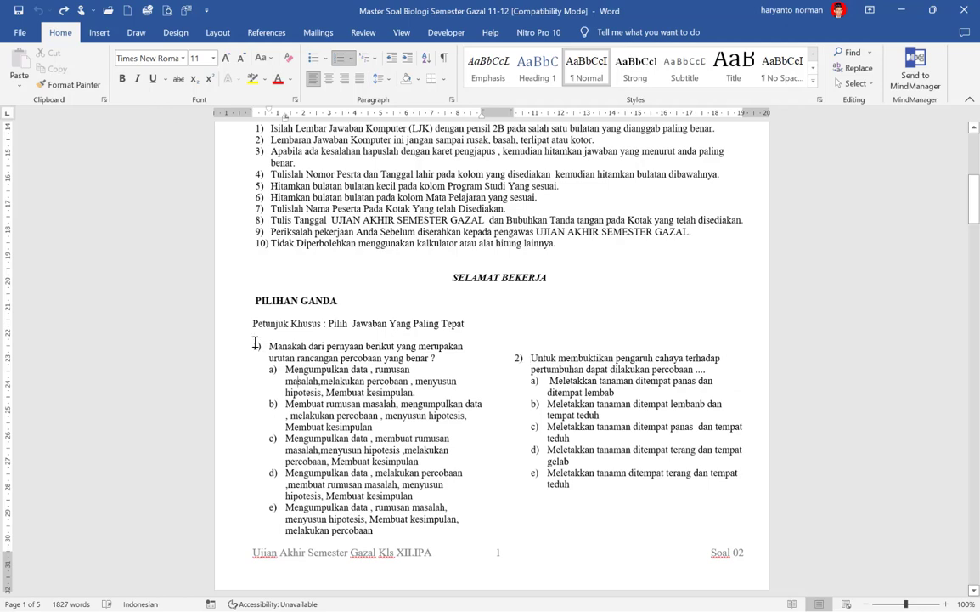
left_click_drag(336, 484, 628, 352)
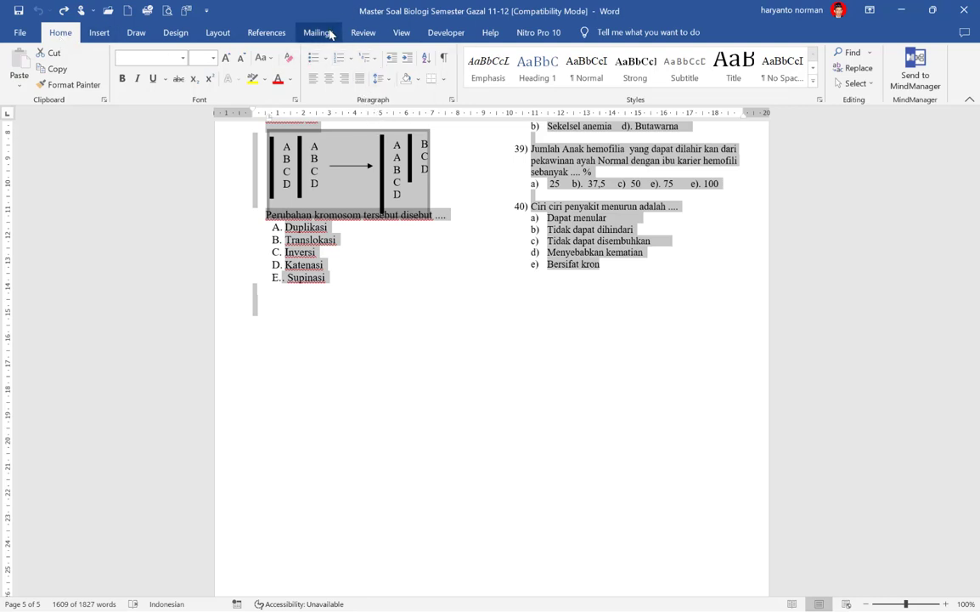
left_click(377, 64)
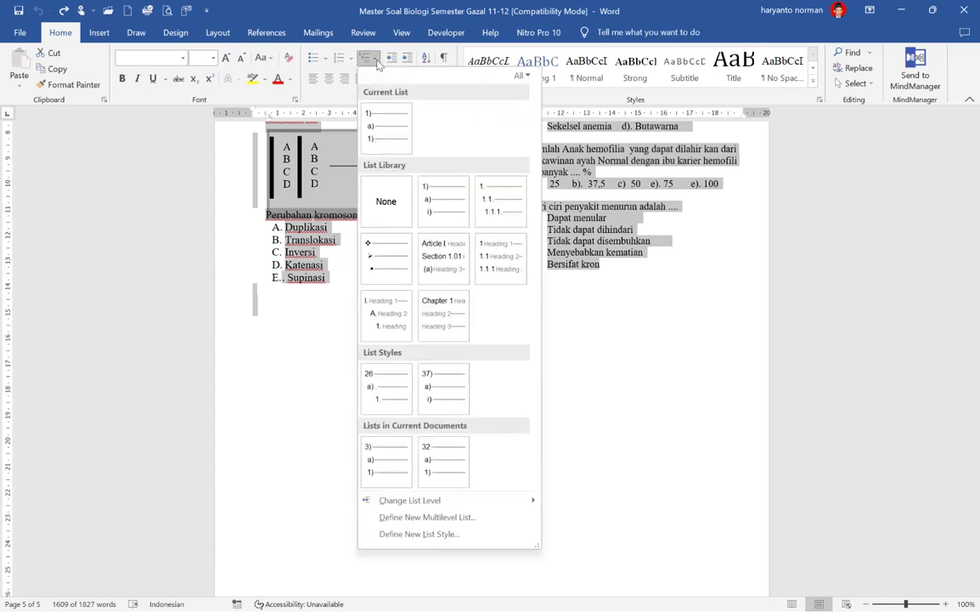
left_click(393, 209)
scroll(421, 227, "up", 10)
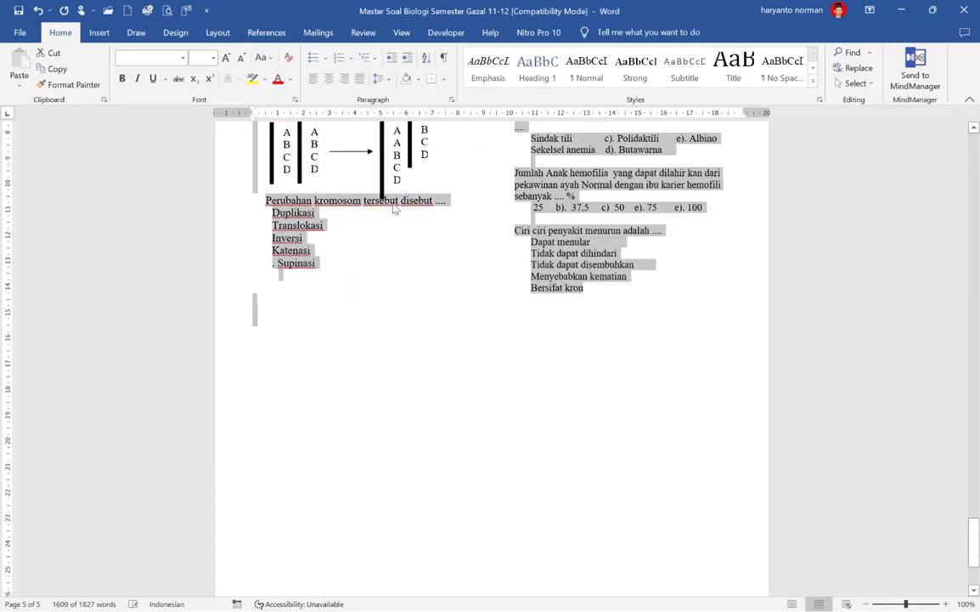
scroll(420, 227, "up", 20)
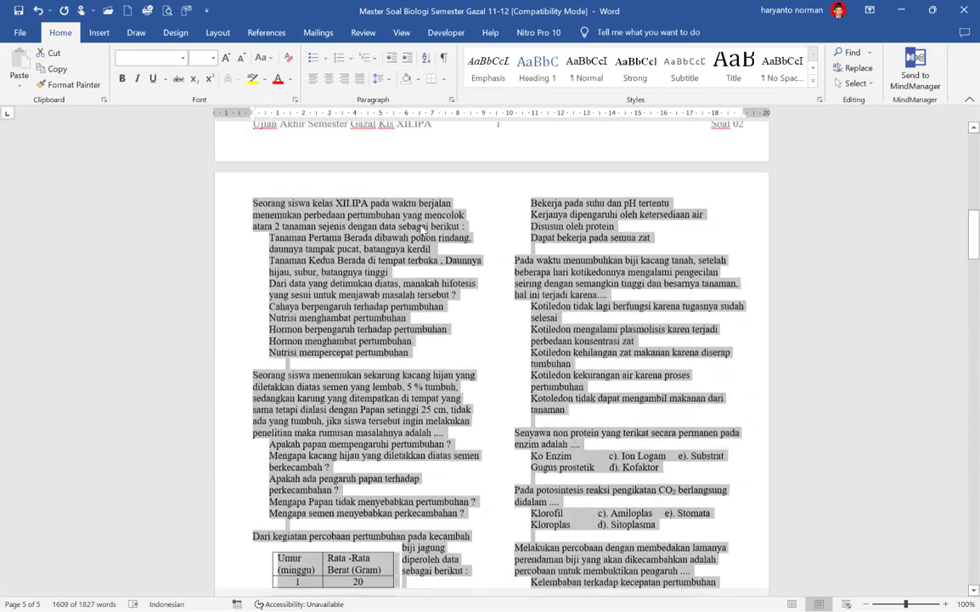
left_click(405, 419)
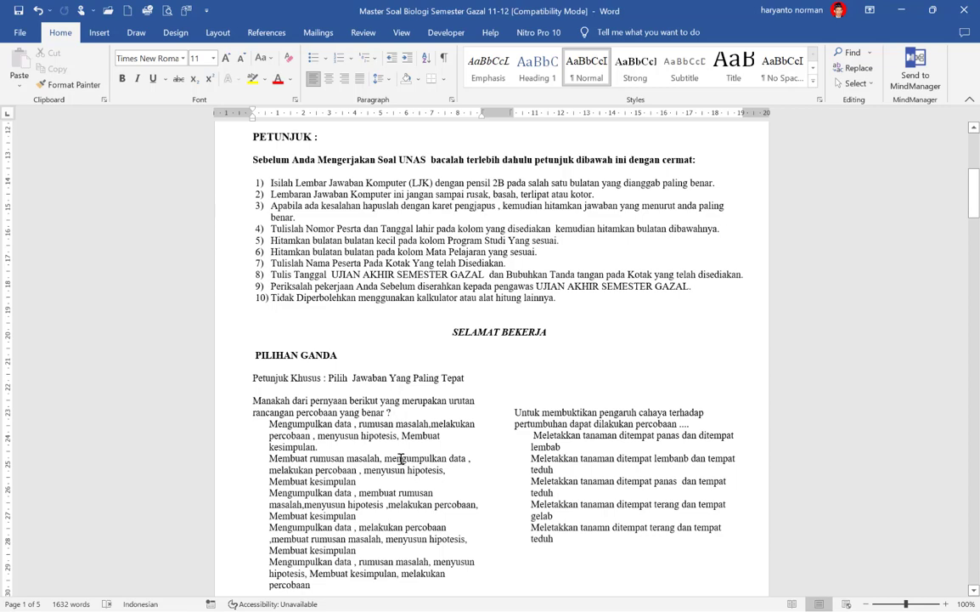
Copy the question text "Pada waktu menumbuhkan biji kacang tanah, ... hal ini terjadi karena...." on page 2, without its answers.
scroll(391, 458, "down", 5)
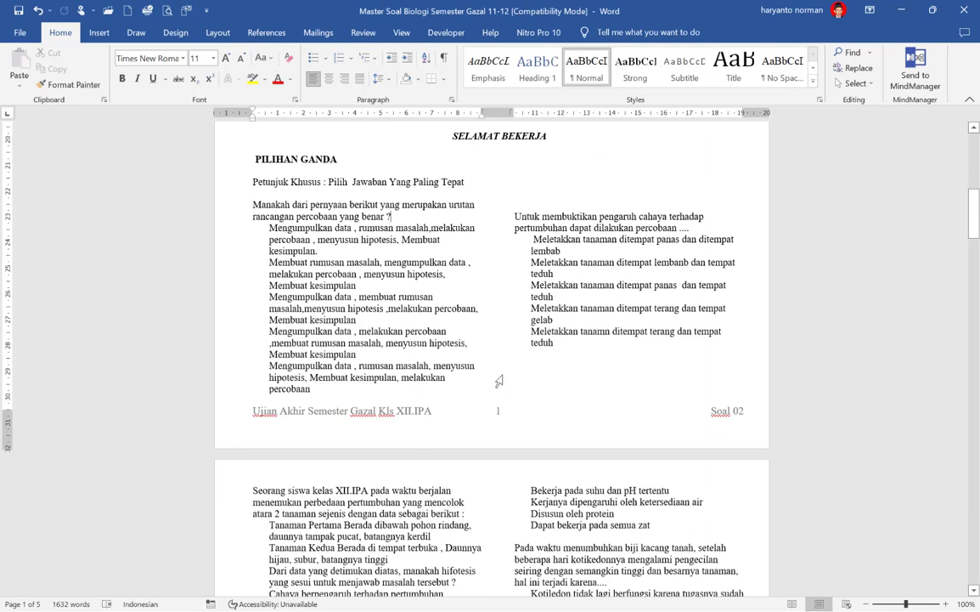
scroll(412, 381, "down", 3)
scroll(451, 420, "up", 3)
scroll(360, 468, "down", 4)
scroll(260, 320, "up", 1)
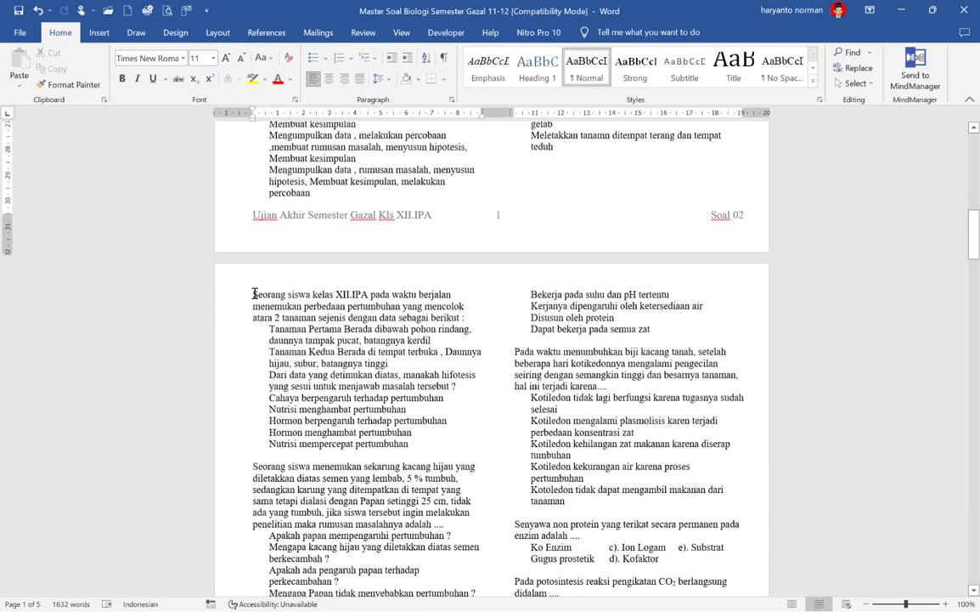
left_click(513, 351)
left_click_drag(515, 355, 607, 387)
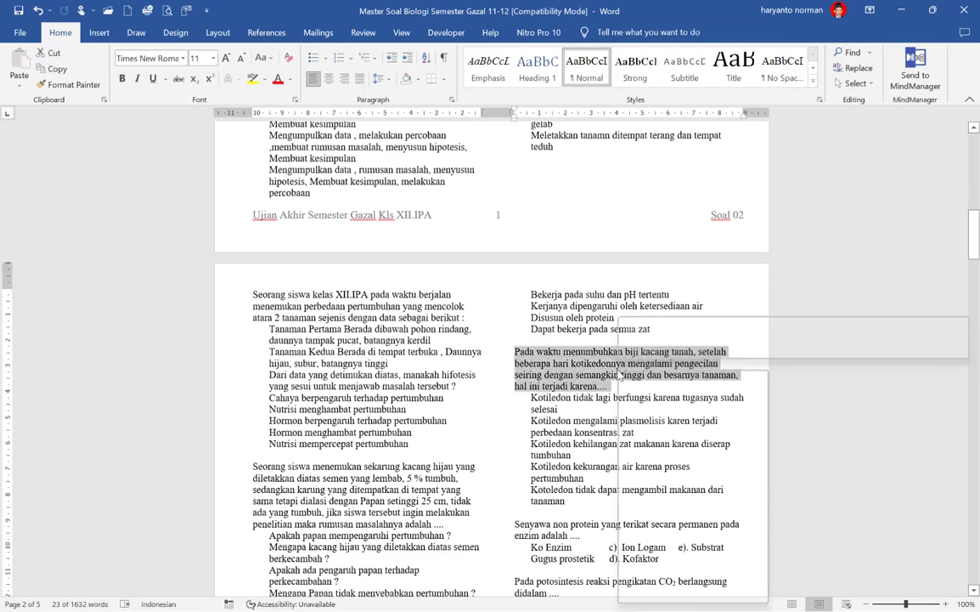
right_click(619, 374)
left_click(648, 421)
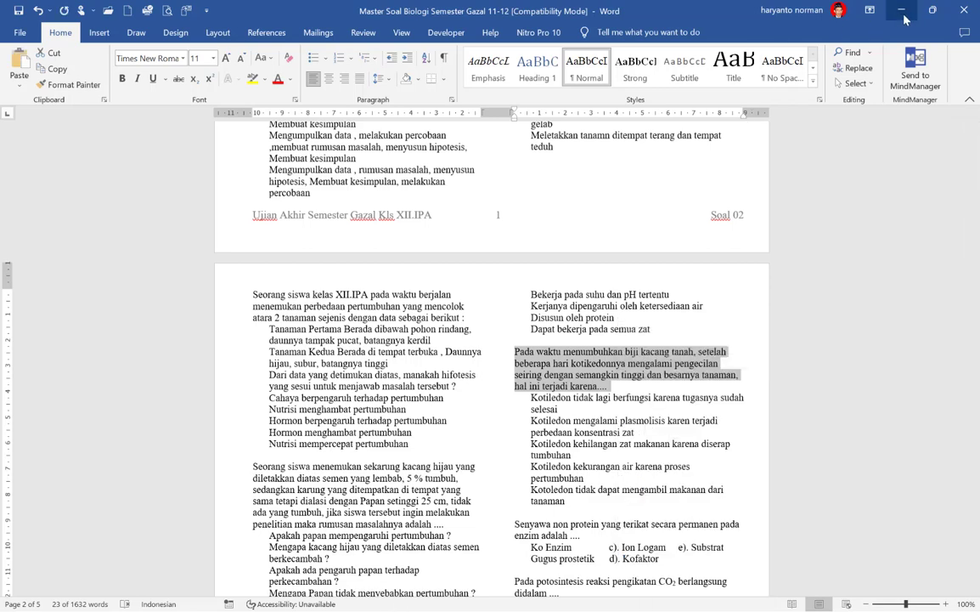
Switch to the Google Form in Chrome and paste the copied question text into the untitled question's title.
key("alt+Tab")
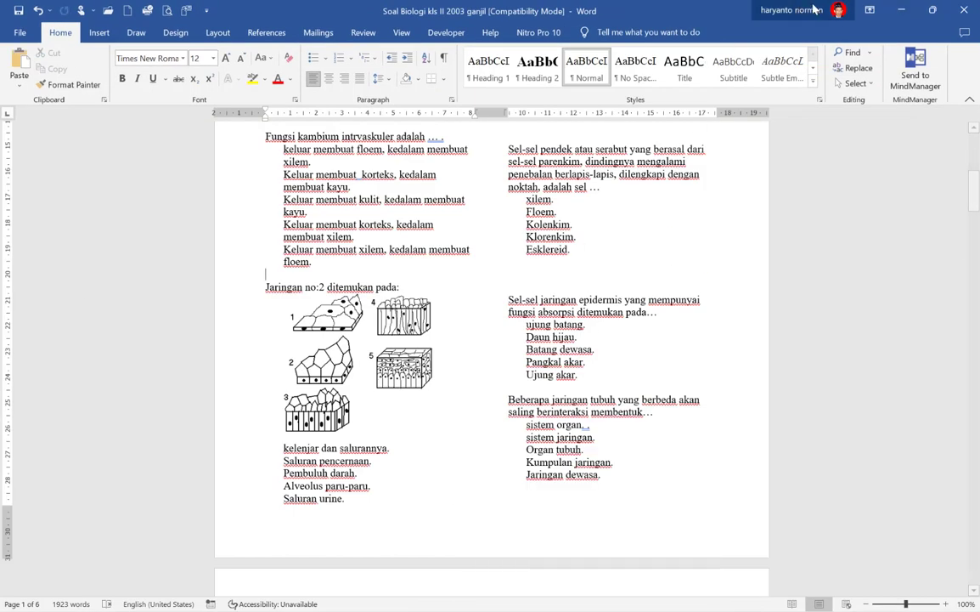
left_click(902, 12)
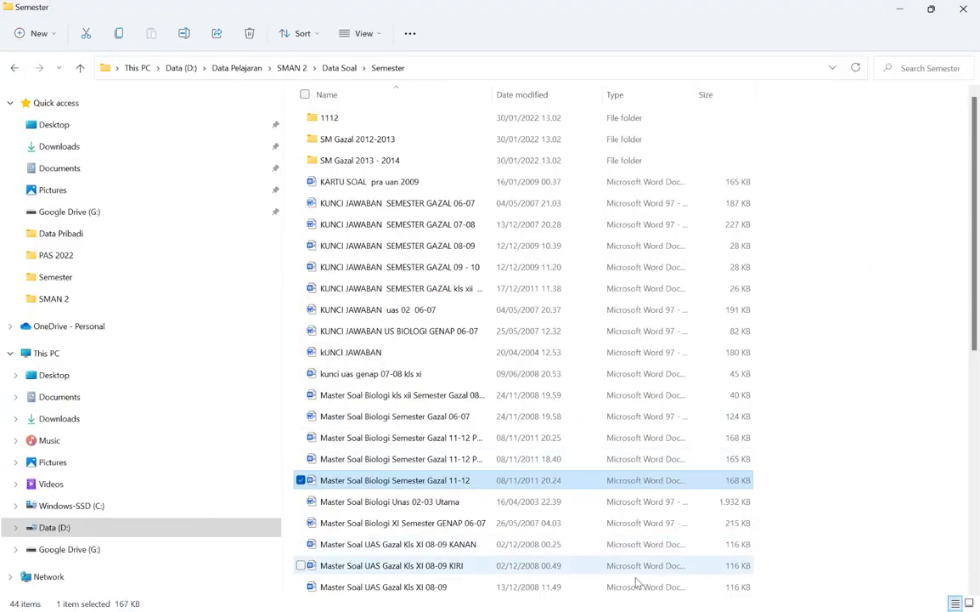
left_click(902, 11)
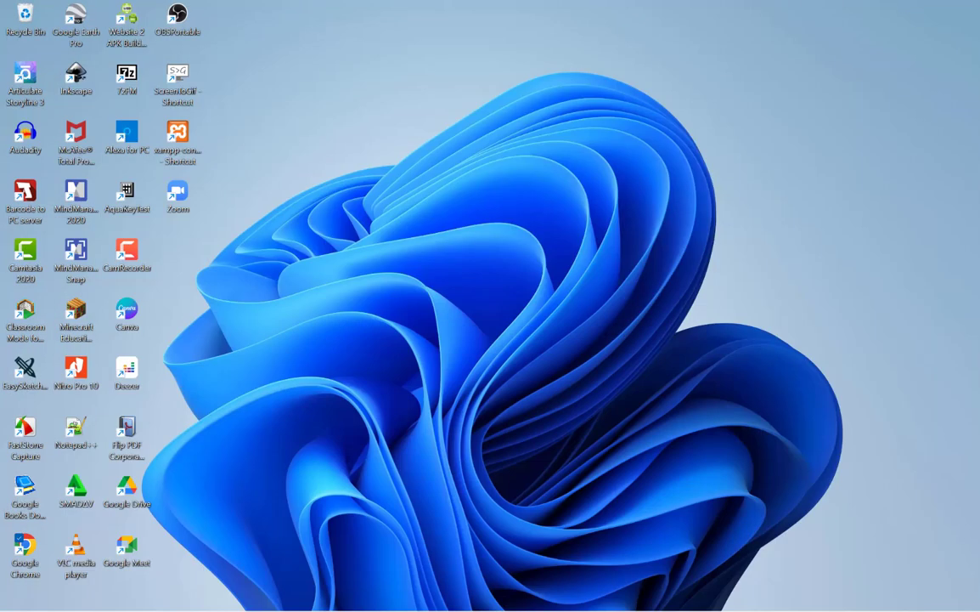
left_click(549, 596)
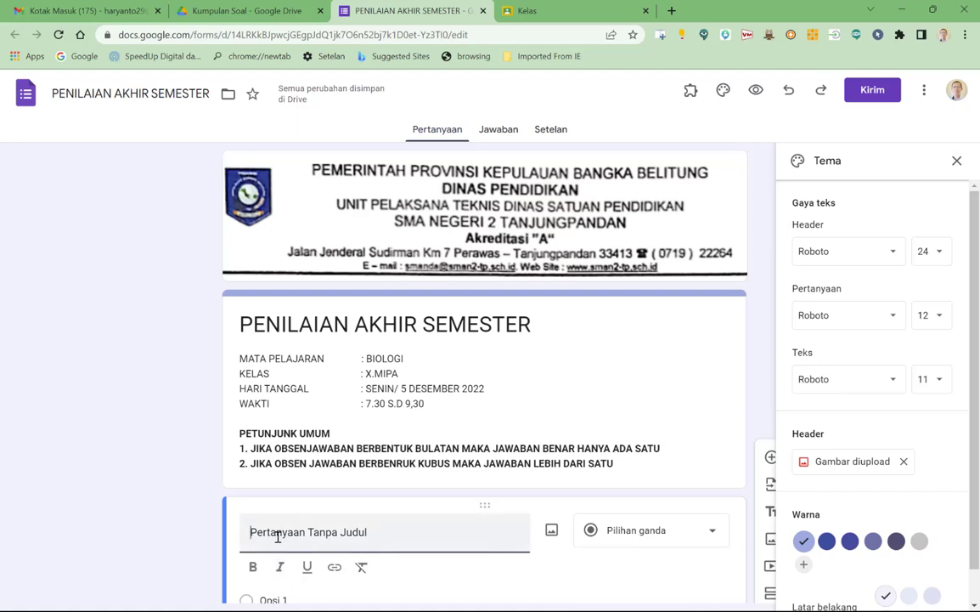
key("ctrl+v")
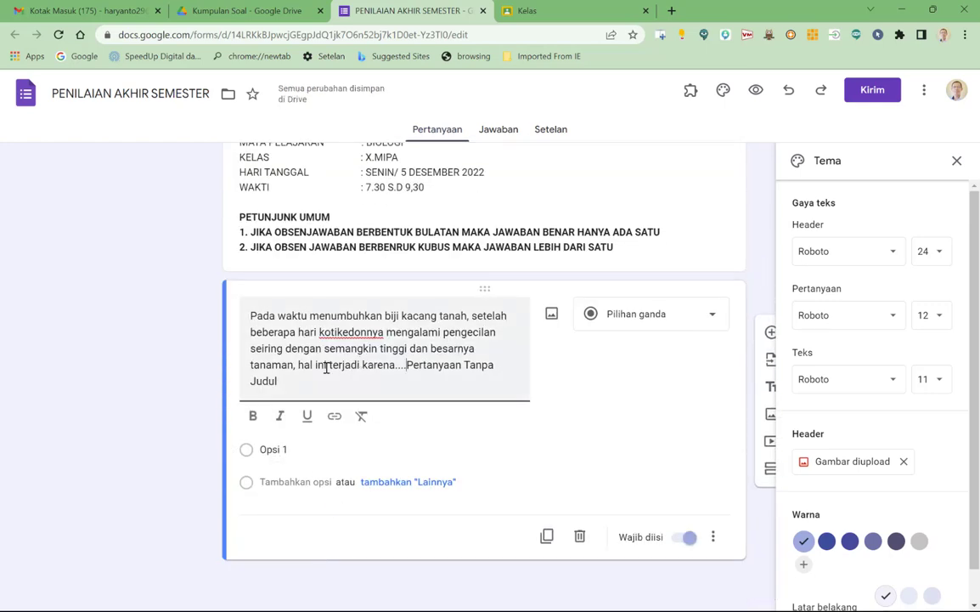
Activate the form question's first option and, in the Word document, copy the five Kotiledon answers below the kacang tanah question.
left_click(293, 447)
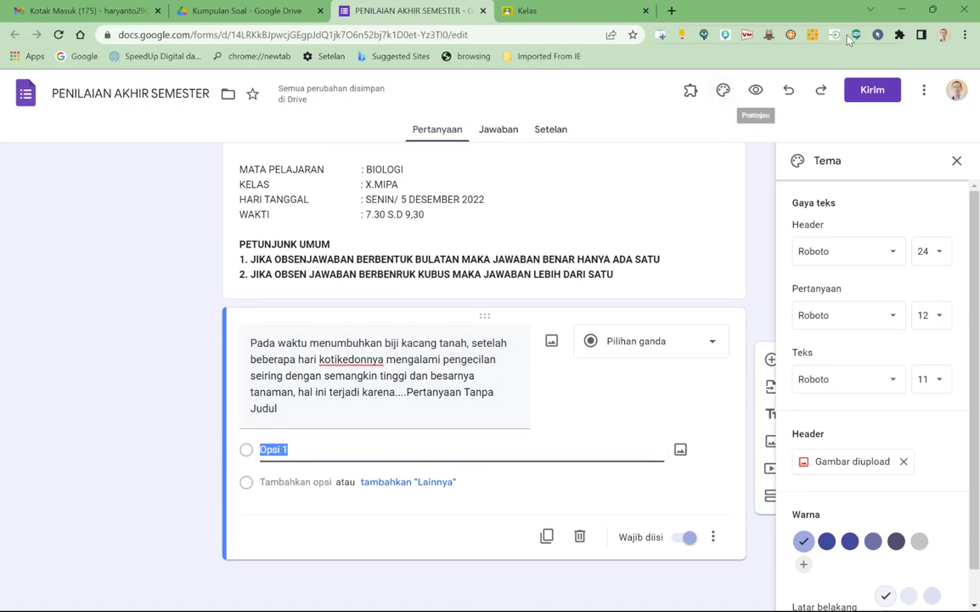
key("super")
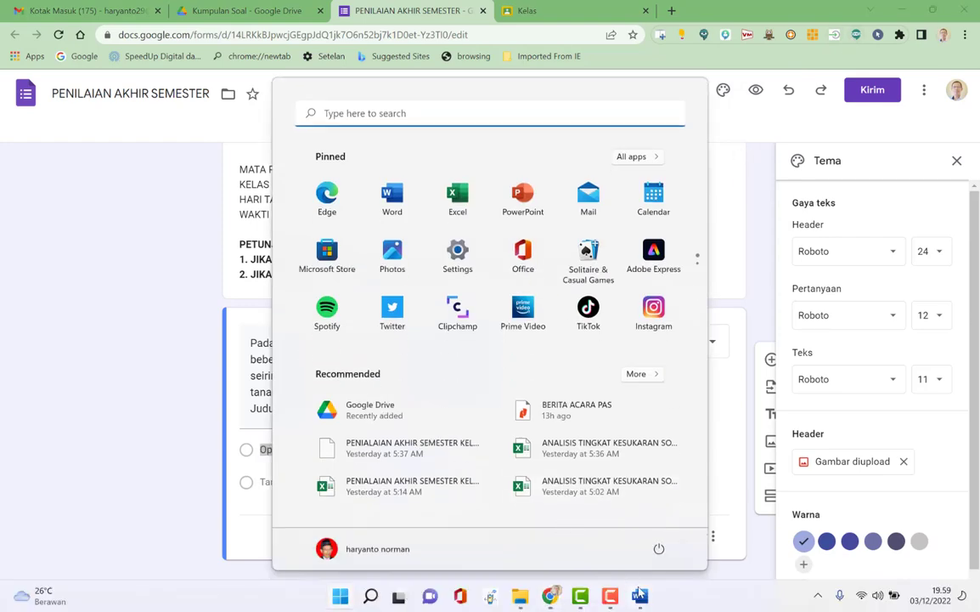
mouse_move(641, 597)
left_click(656, 548)
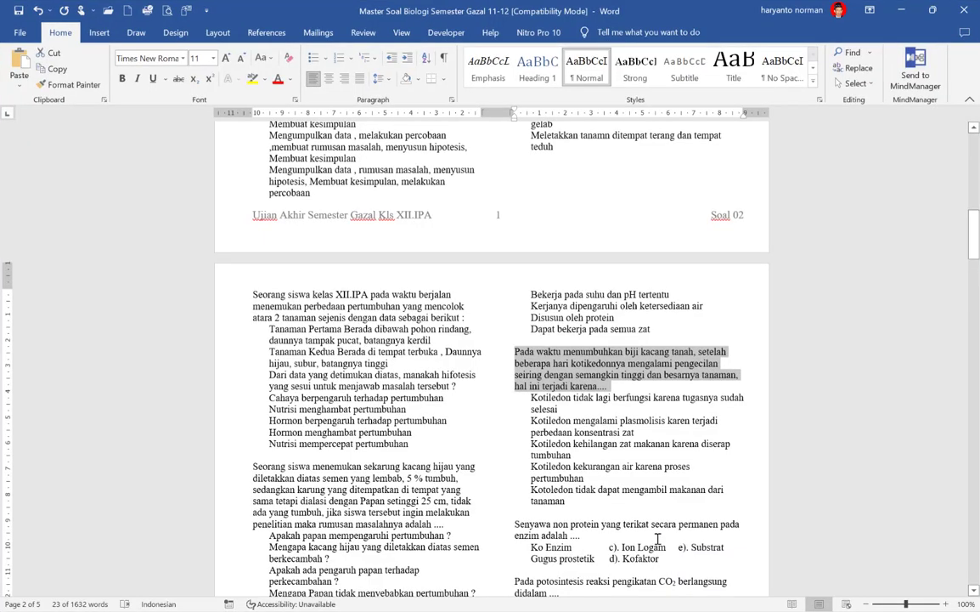
left_click(520, 483)
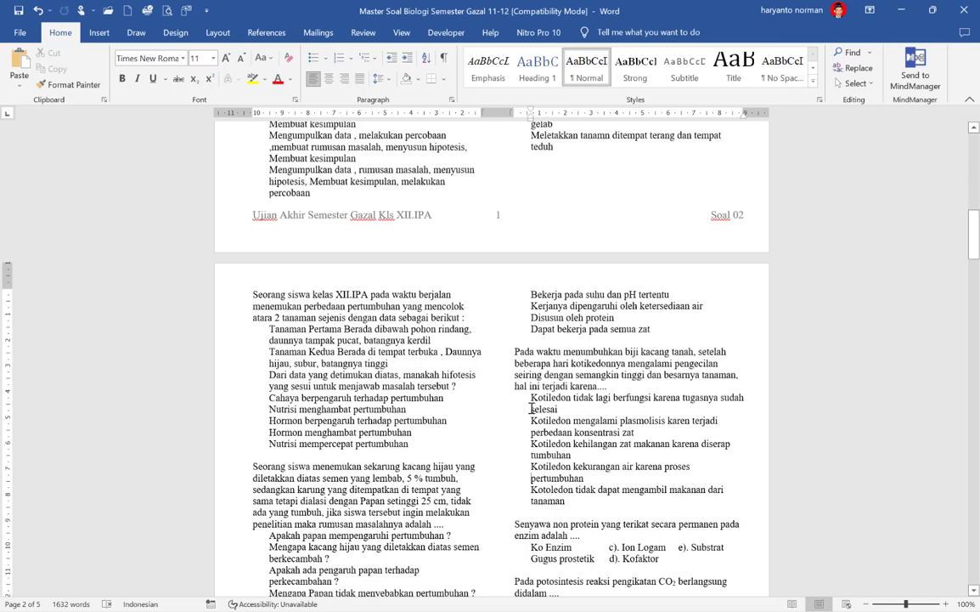
left_click_drag(532, 396, 555, 490)
key("ctrl+c")
right_click(557, 489)
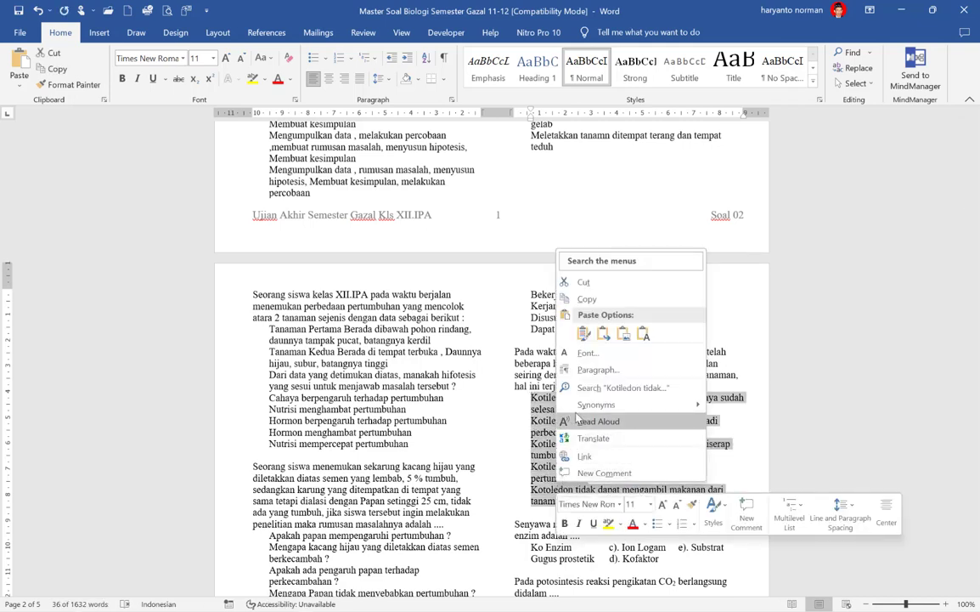
key("Escape")
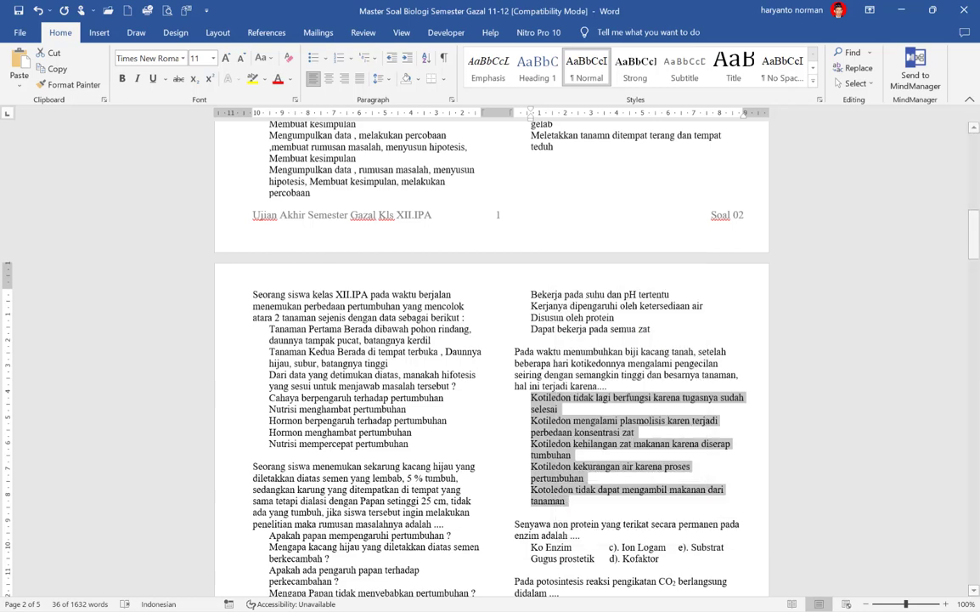
Switch back to the Google Form, paste the five copied answers over Opsi 1 as separate options, and close the theme settings.
key("super")
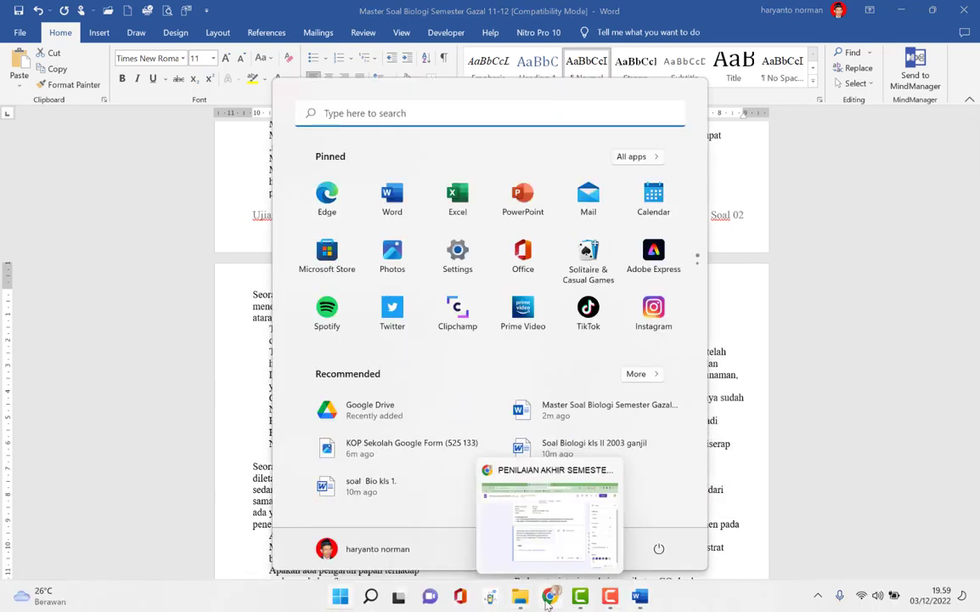
left_click(549, 607)
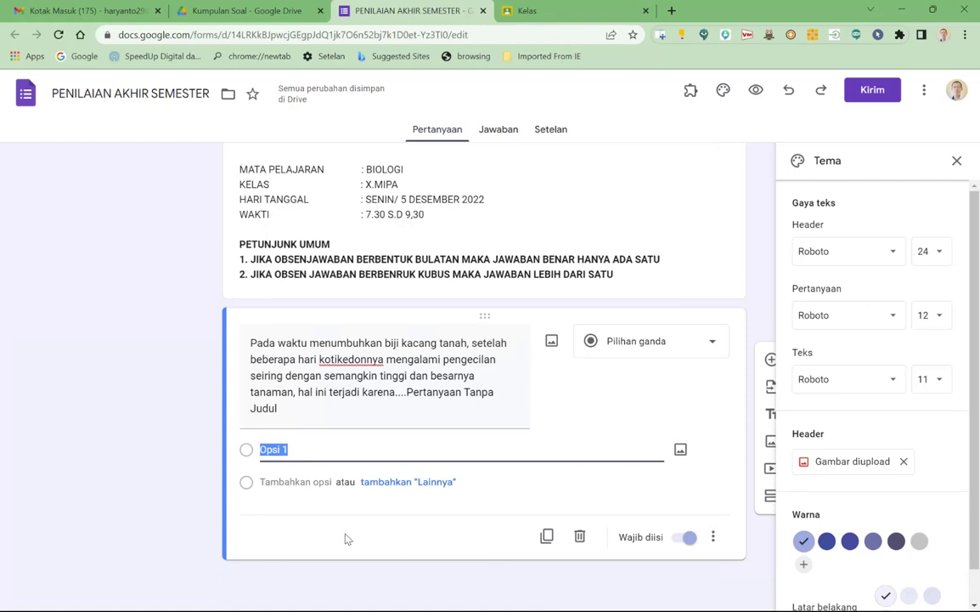
key("ctrl+v")
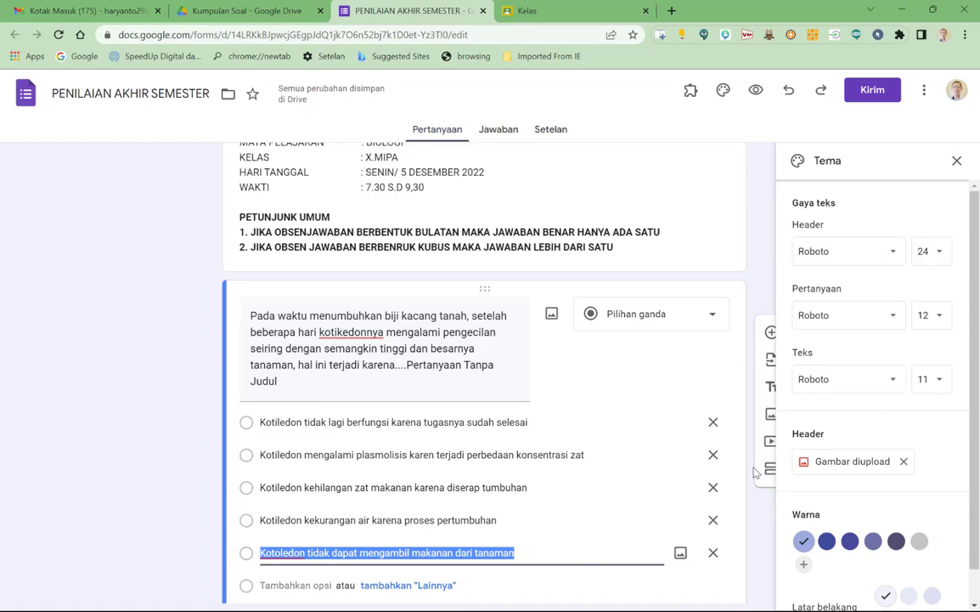
left_click(956, 161)
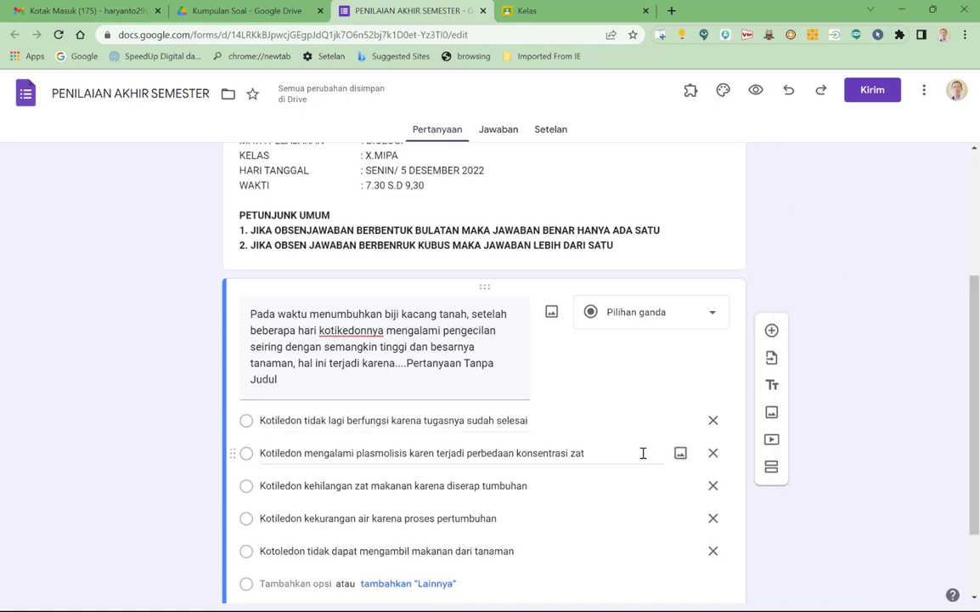
Turn on Acak urutan opsi for the kacang tanah question so its options are shuffled.
scroll(671, 463, "down", 2)
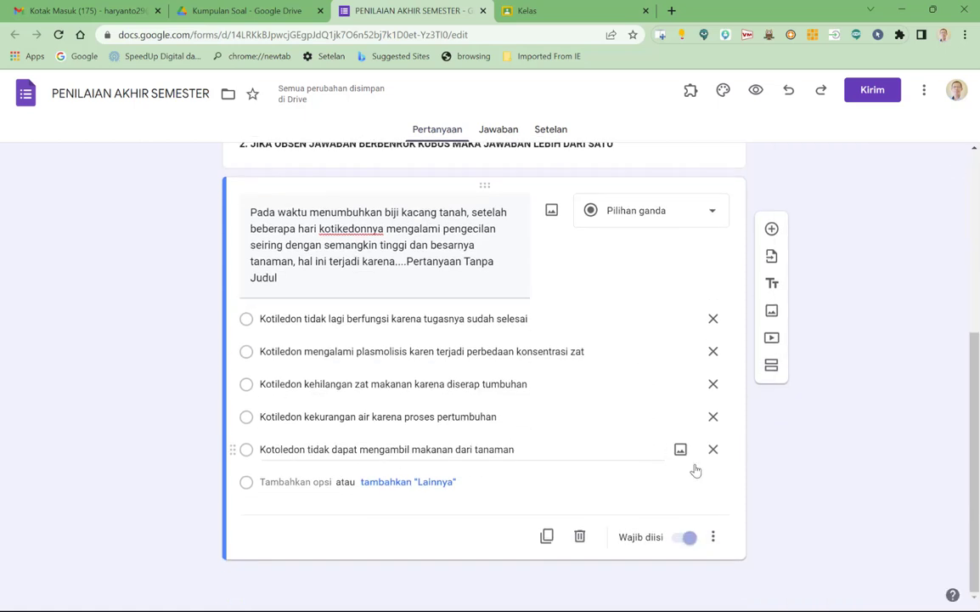
left_click(714, 537)
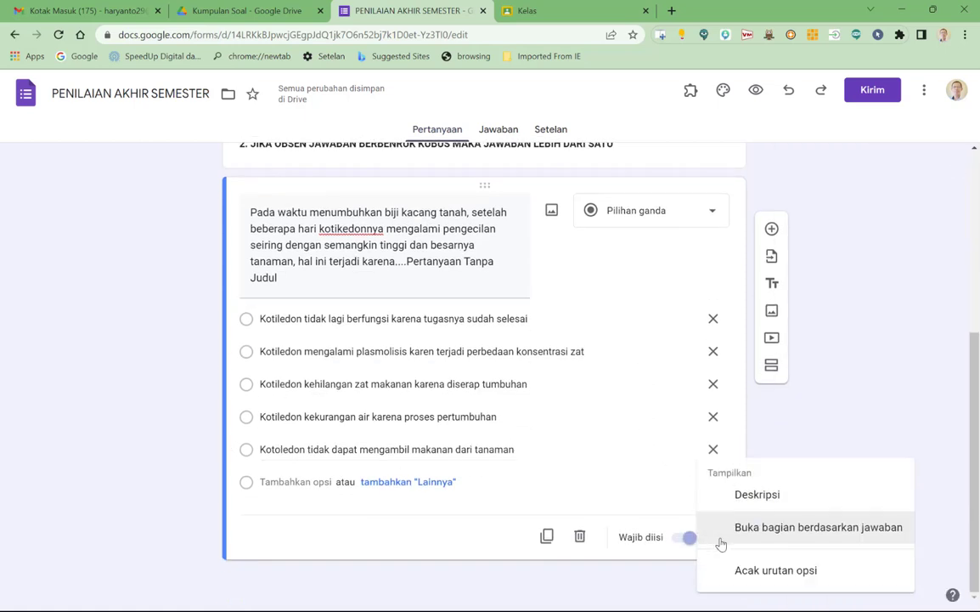
left_click(753, 578)
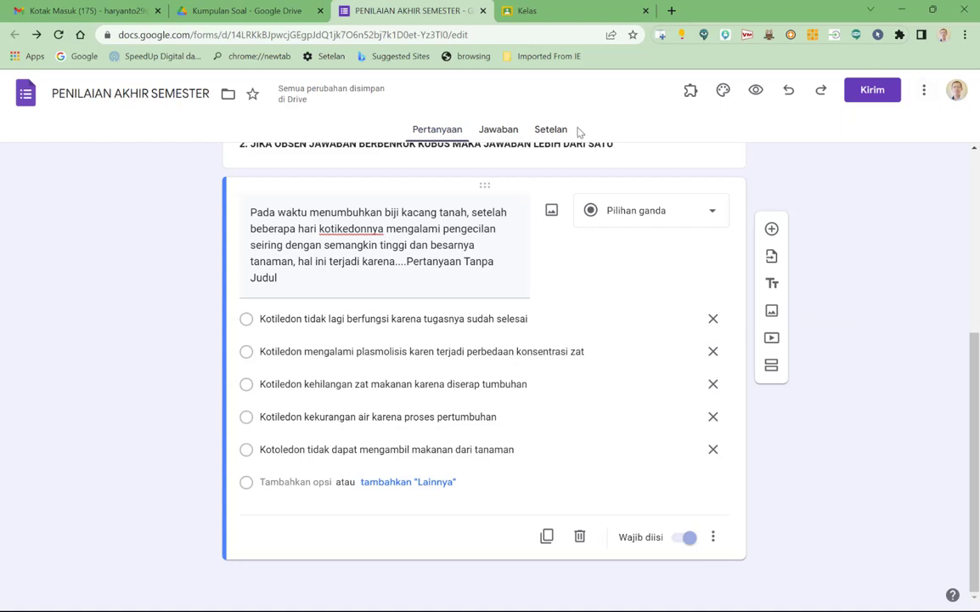
In the form's settings, make it a quiz and turn on Acak urutan pertanyaan to shuffle the question order.
left_click(553, 130)
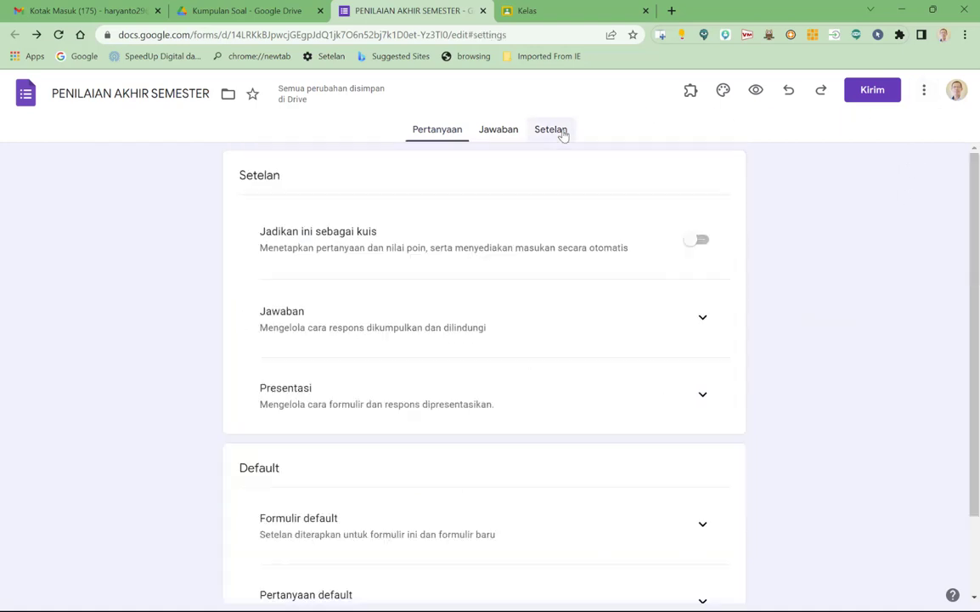
left_click(697, 240)
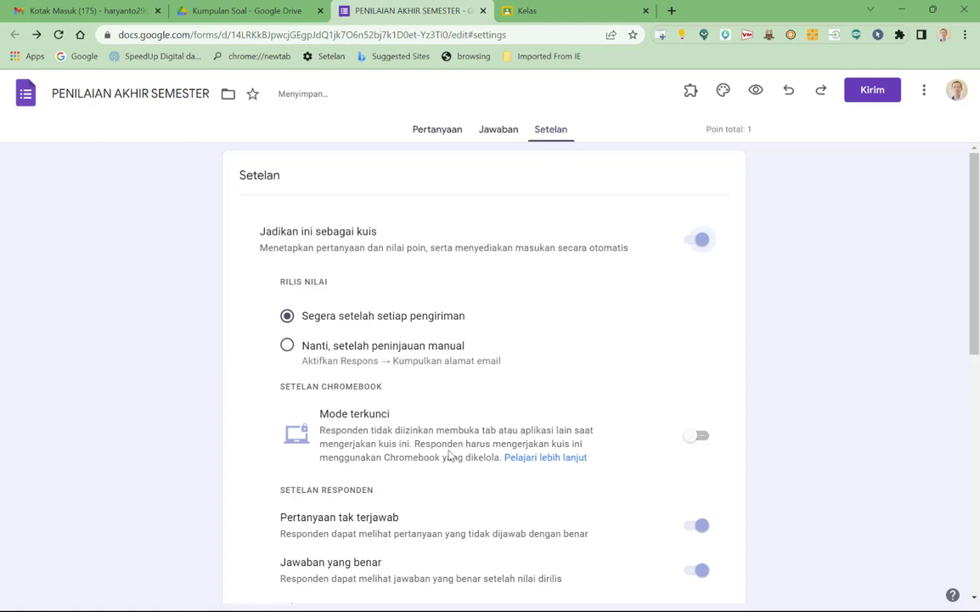
scroll(450, 432, "down", 5)
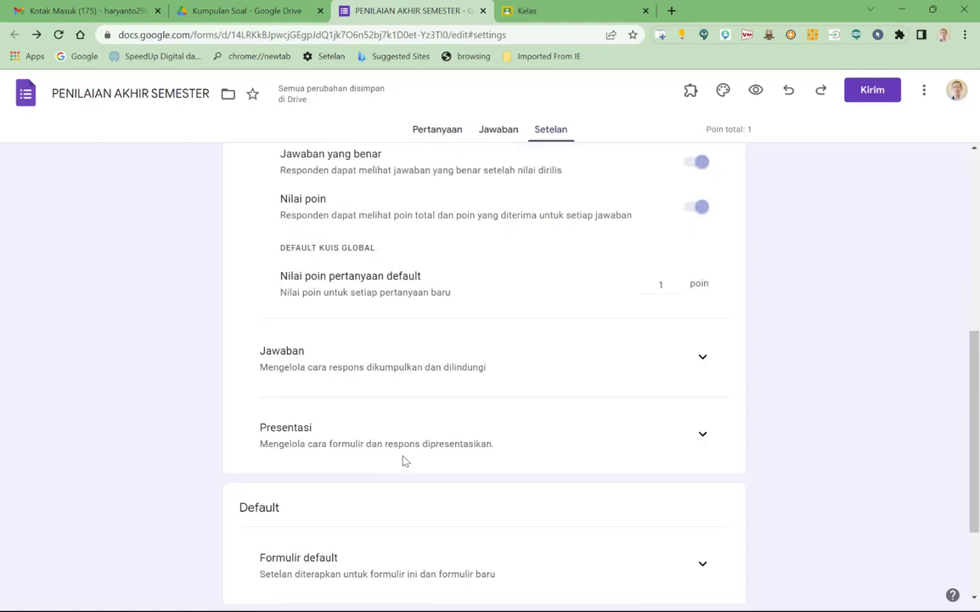
left_click(702, 435)
scroll(693, 467, "down", 5)
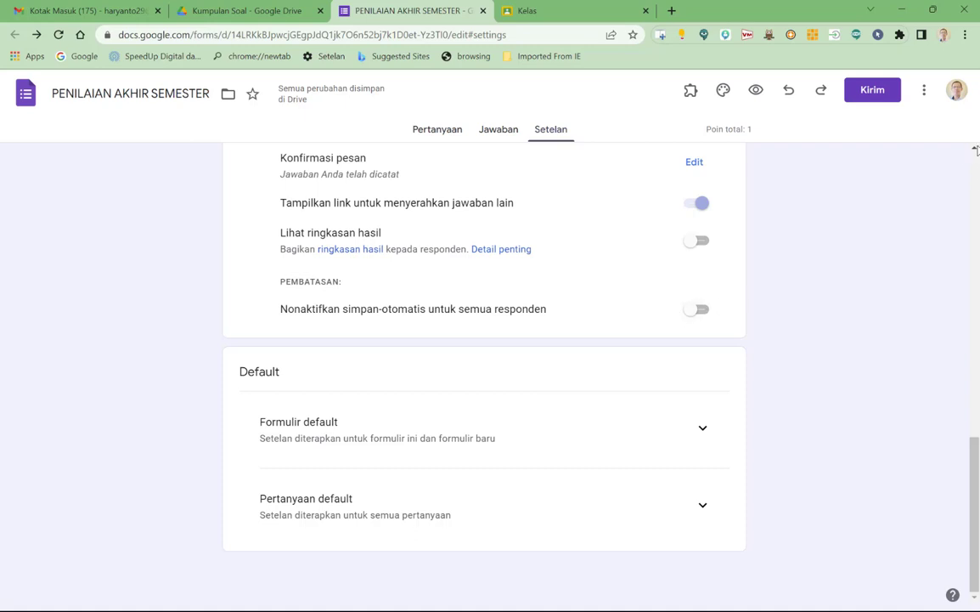
scroll(363, 312, "up", 2)
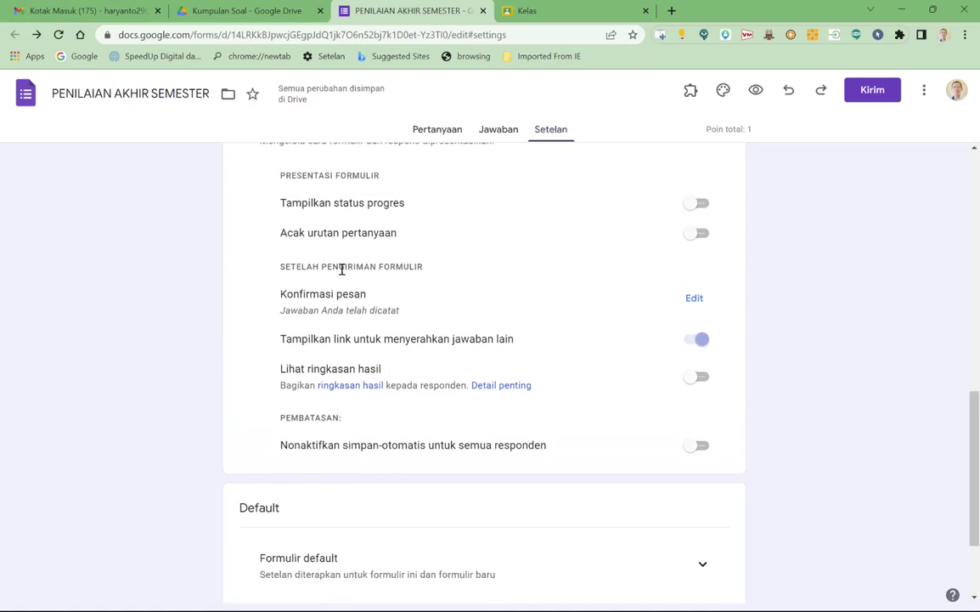
left_click(694, 243)
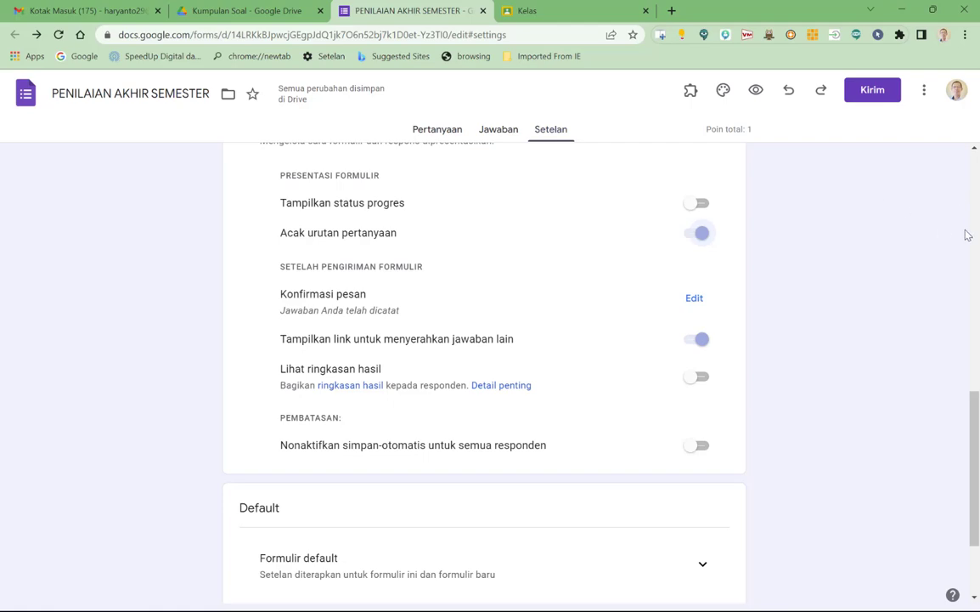
scroll(976, 208, "up", 5)
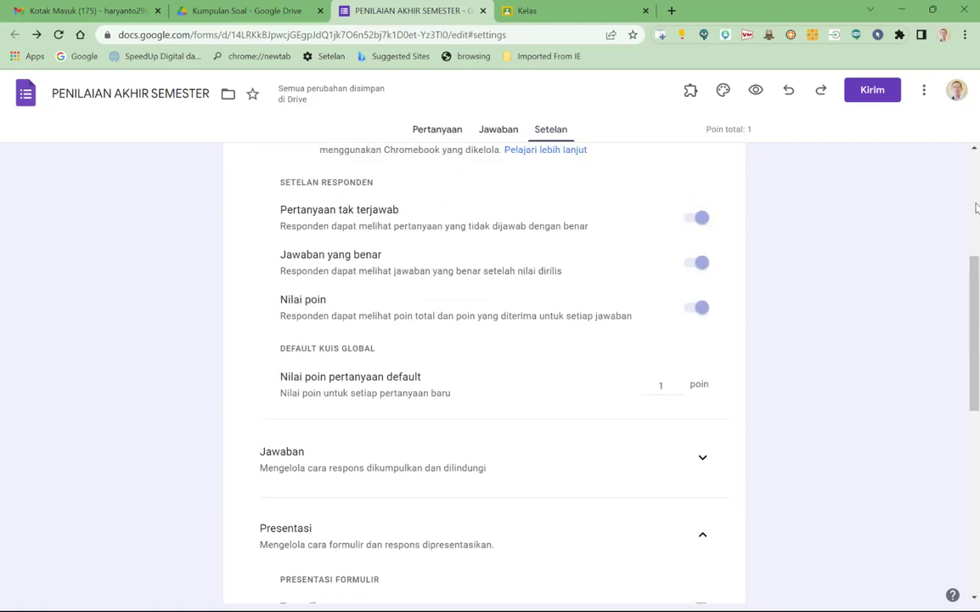
Set "Kotiledon kehilangan zat makanan karena diserap tumbuhan" as the answer key of the kacang tanah question.
left_click(414, 129)
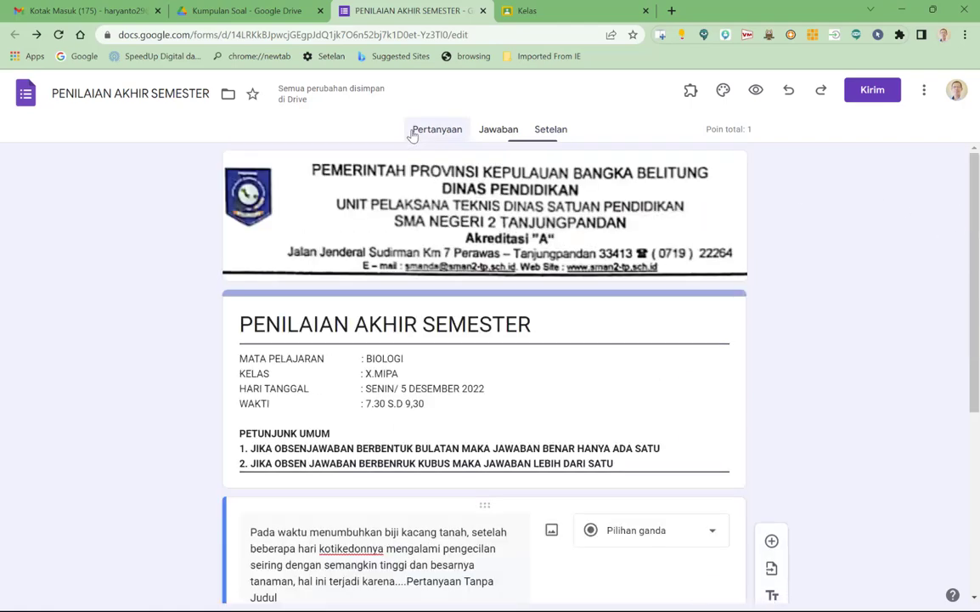
scroll(432, 340, "down", 4)
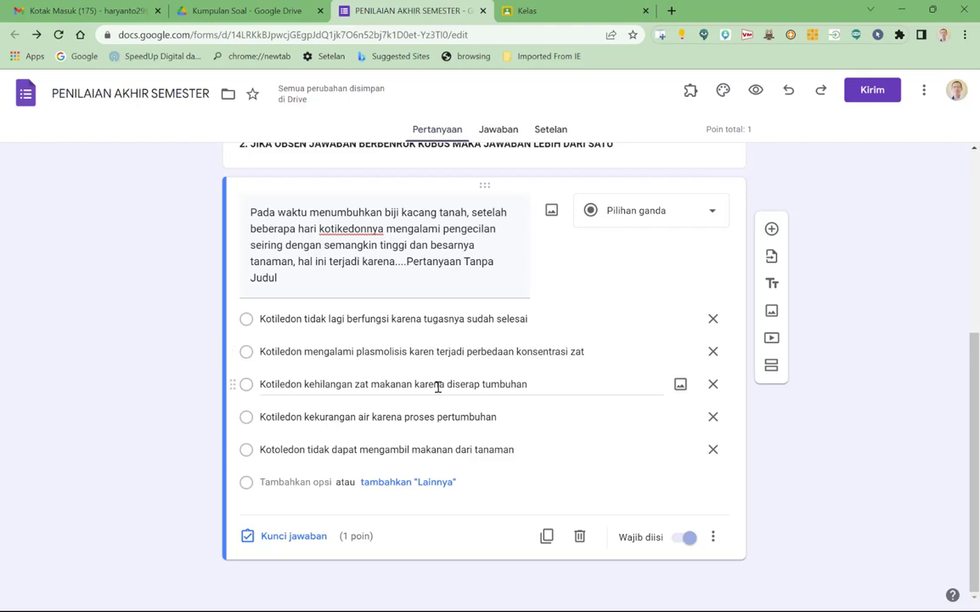
scroll(438, 387, "up", 4)
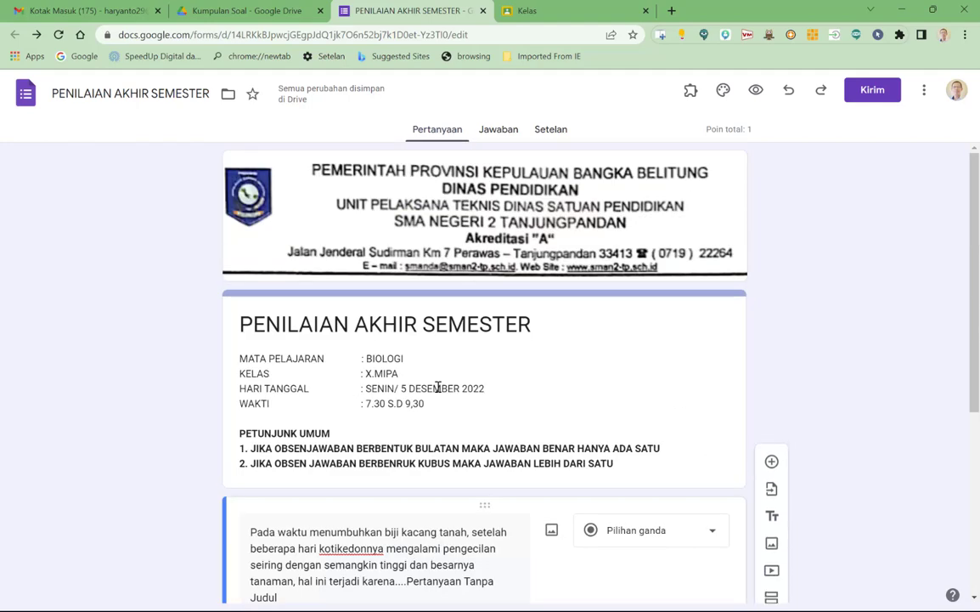
scroll(438, 387, "down", 4)
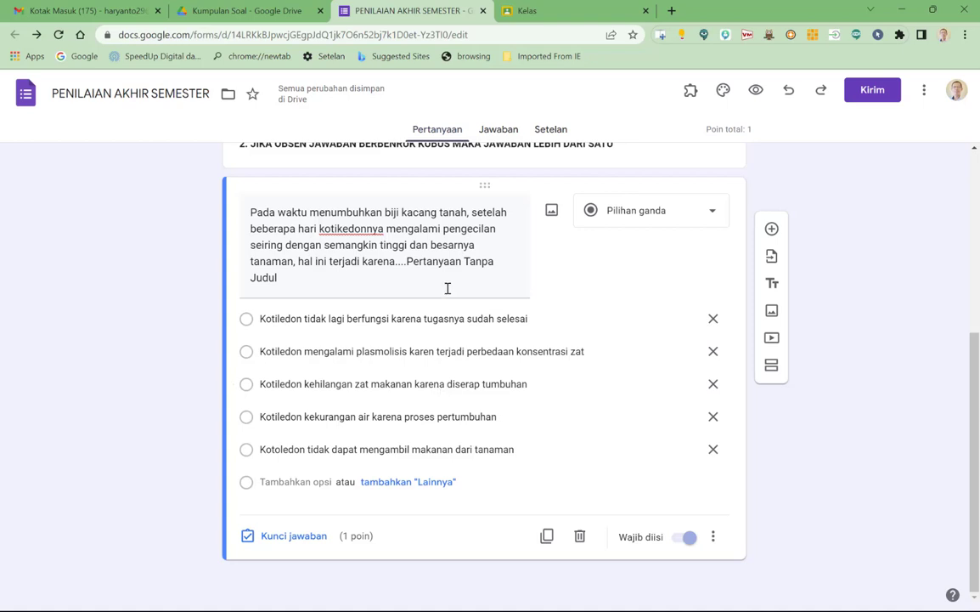
left_click(308, 540)
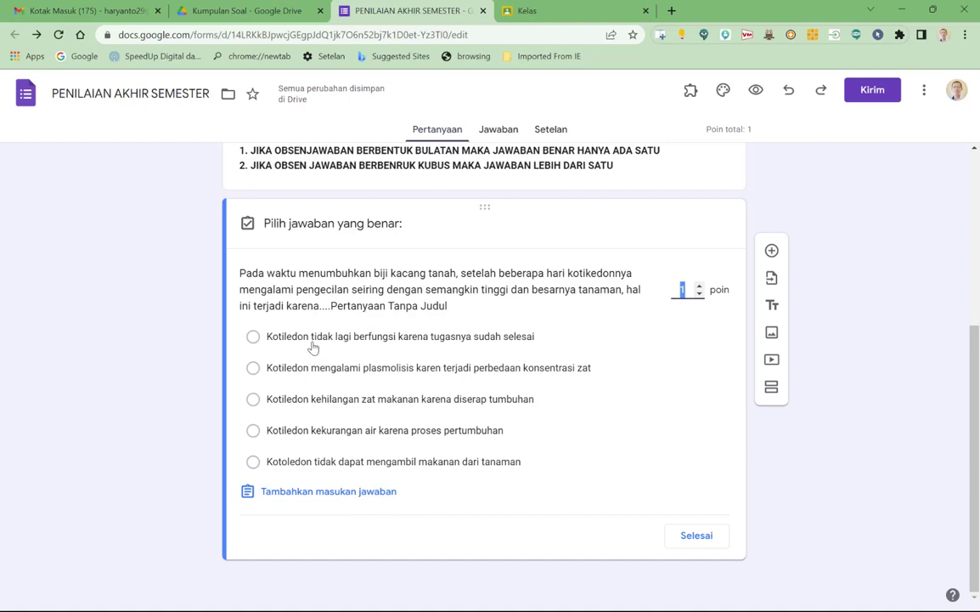
left_click(259, 400)
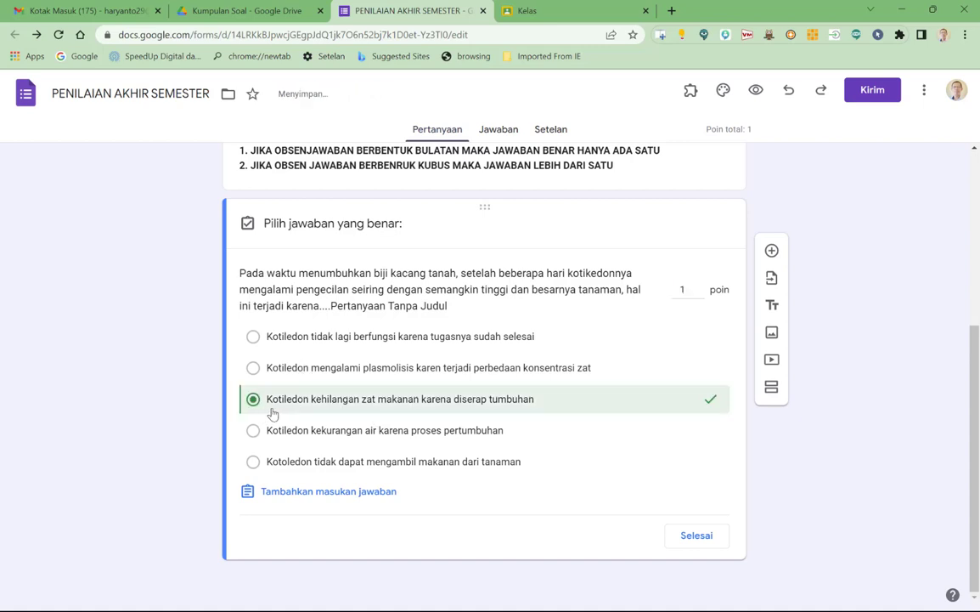
left_click(688, 541)
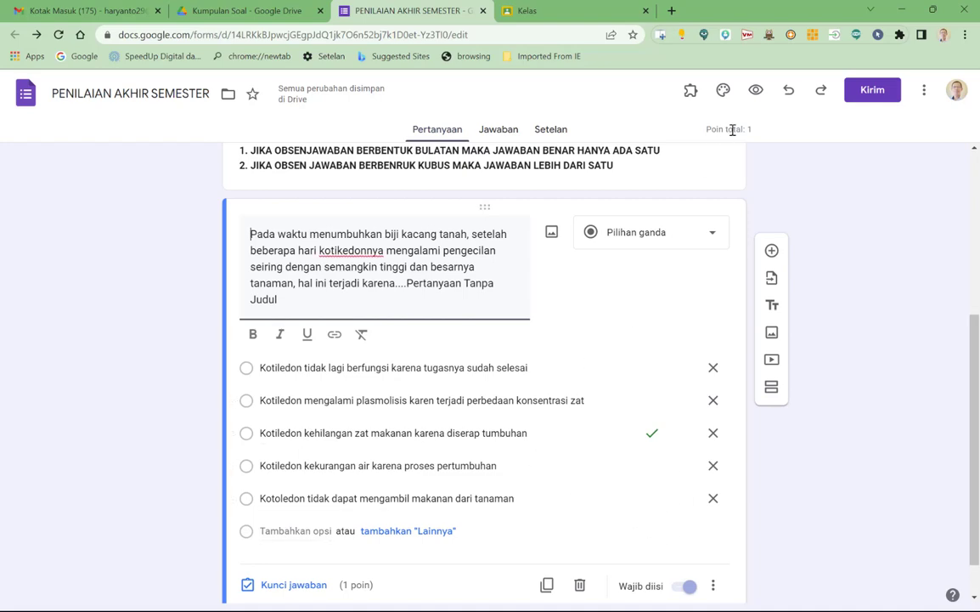
Preview the form, check how the kacang tanah question and its options appear, and return to the form editor.
left_click(754, 102)
left_click(755, 91)
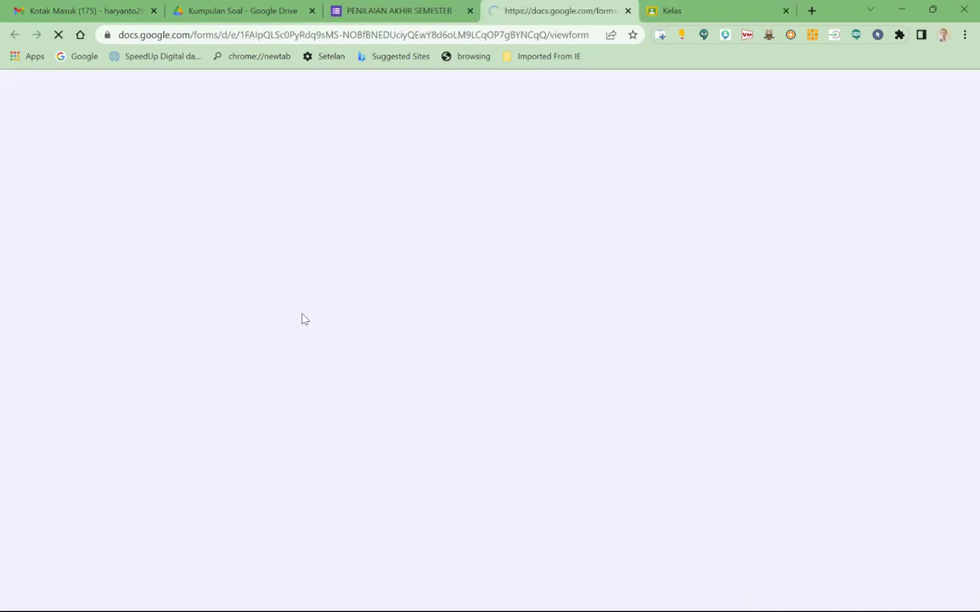
scroll(298, 431, "down", 3)
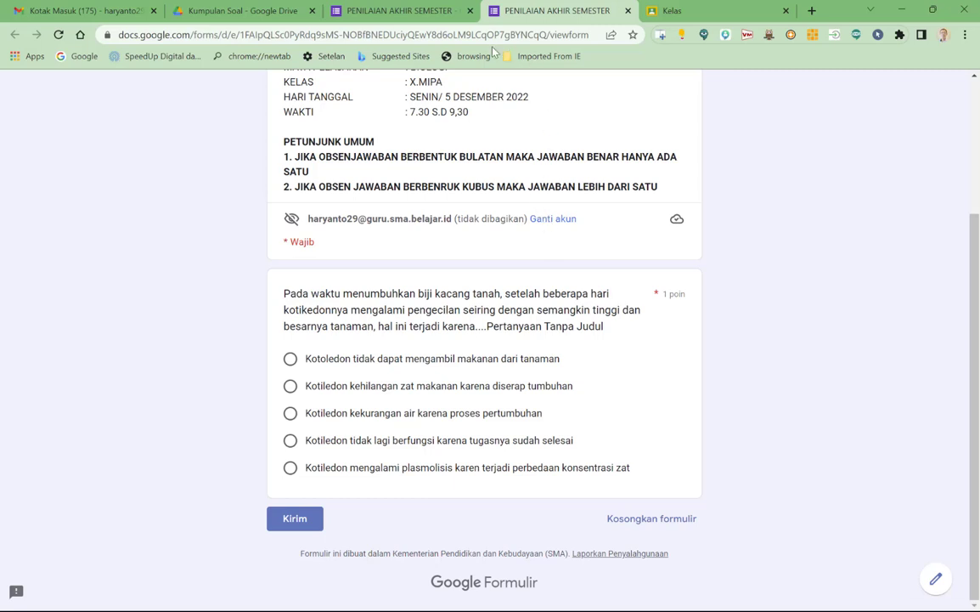
left_click(328, 12)
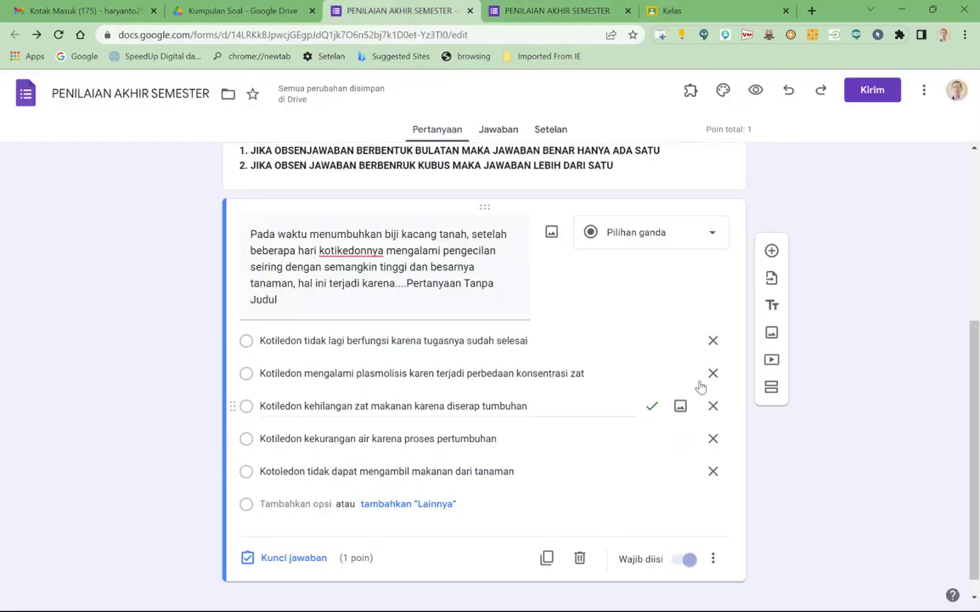
Add a new question below the kacang tanah one and, in the Word document, copy the question text "Respirasi sel berlangsung melalui glikolisis, yang dimaksud glikolisis adalah ....".
left_click(772, 252)
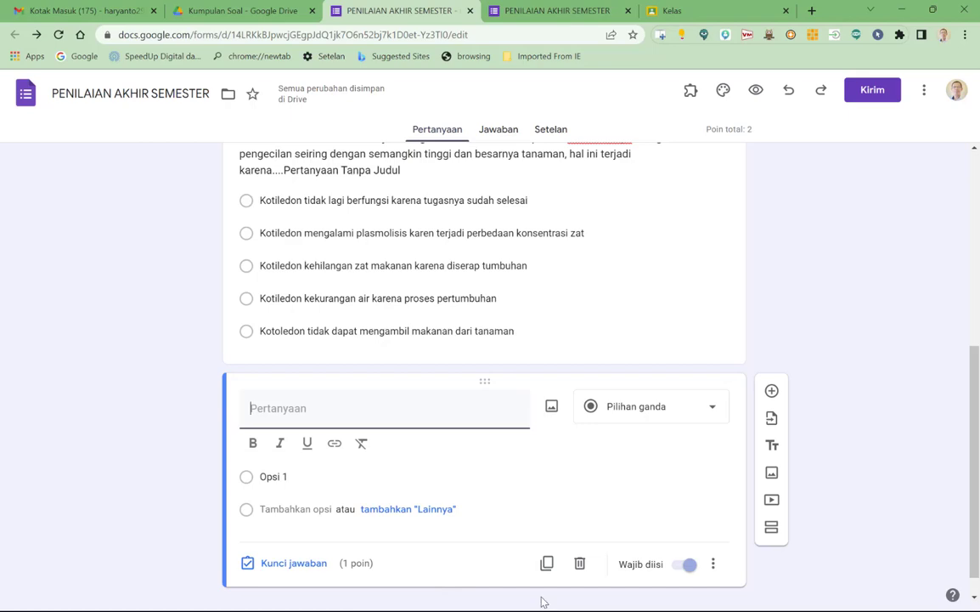
key("super")
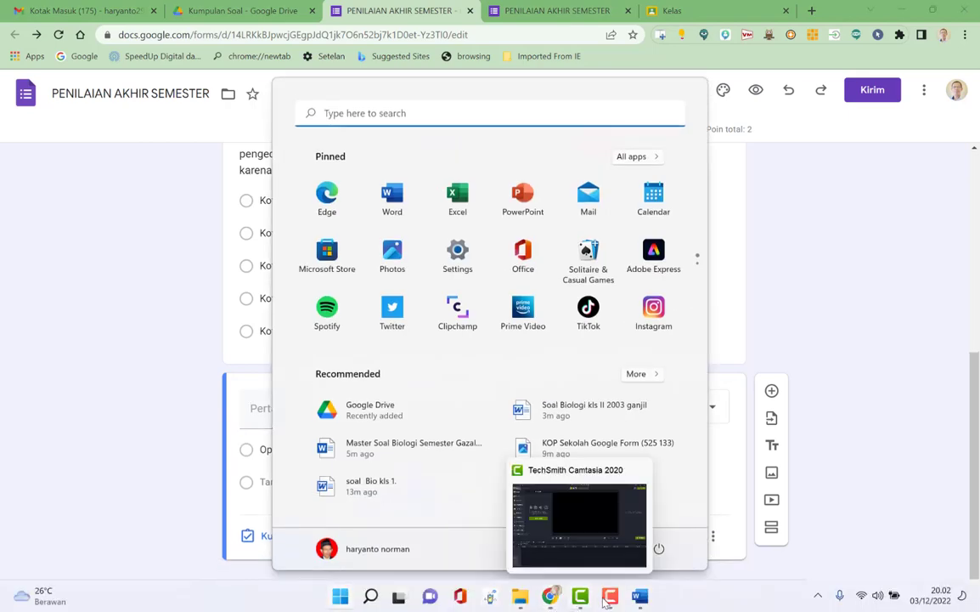
mouse_move(655, 589)
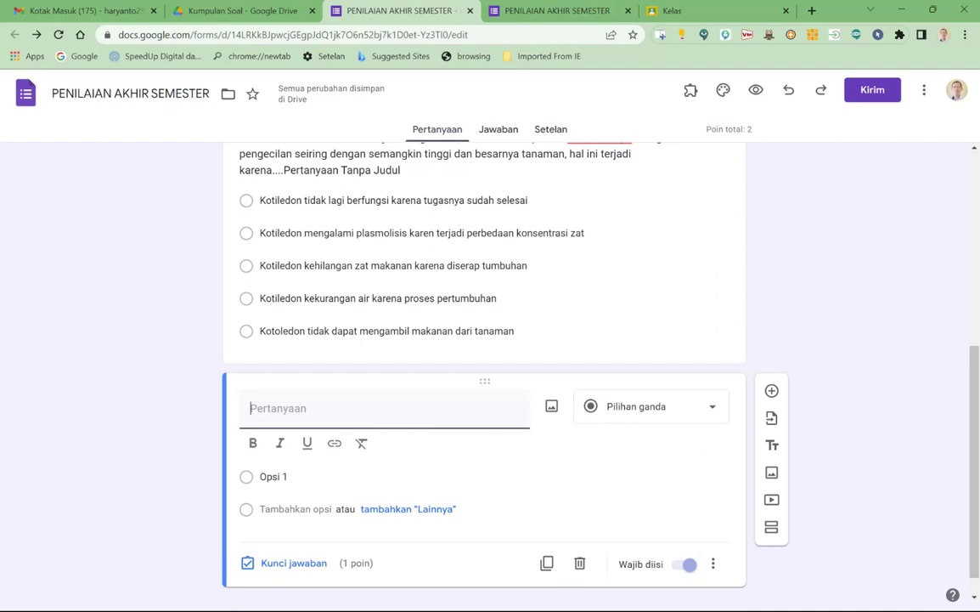
key("super")
left_click(911, 10)
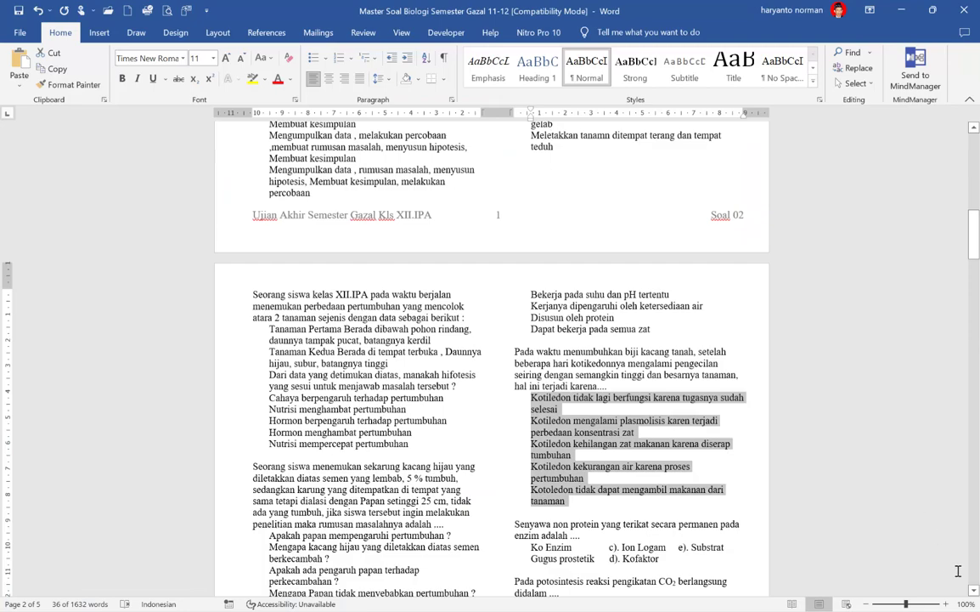
left_click_drag(974, 592, 975, 592)
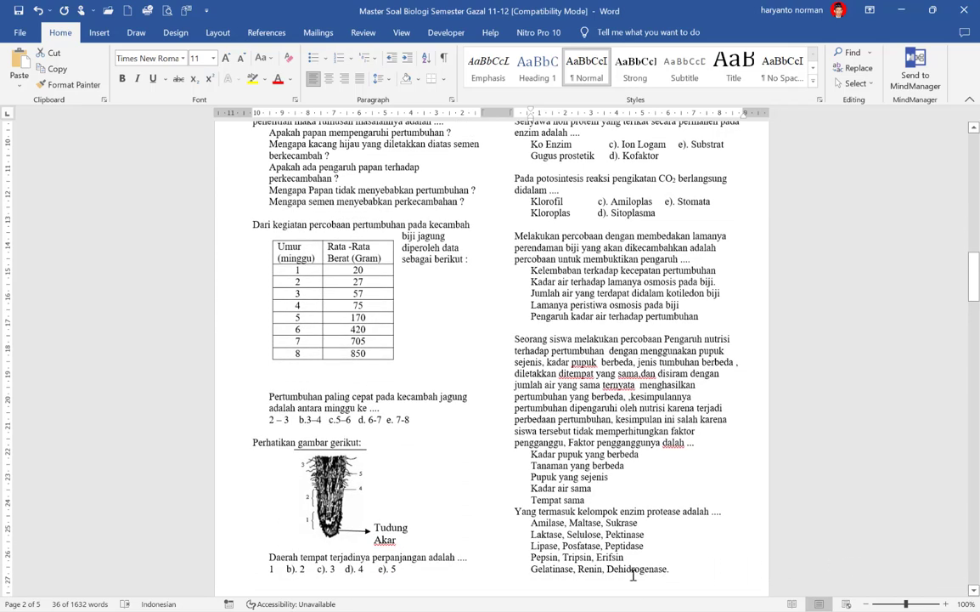
scroll(449, 568, "down", 10)
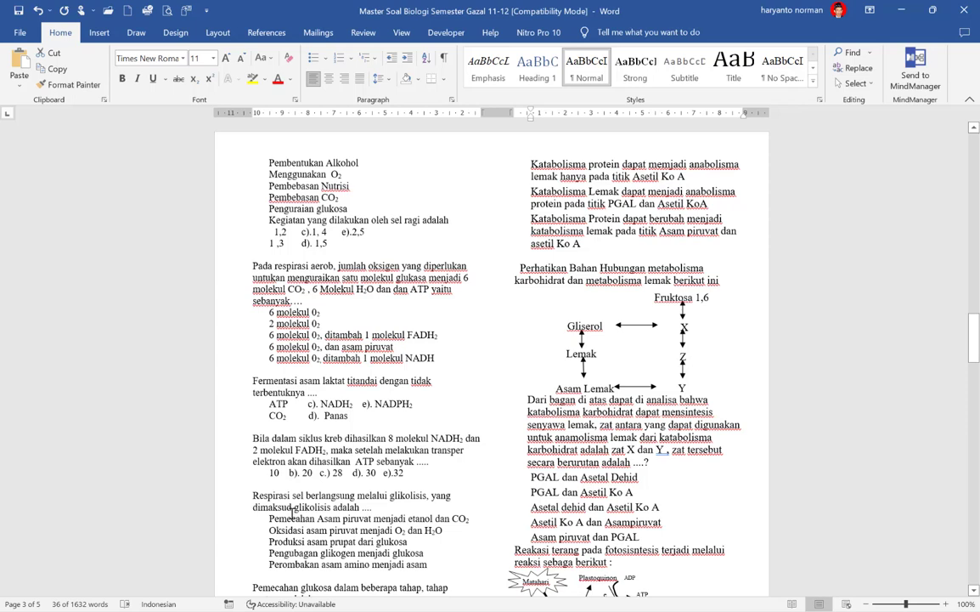
left_click_drag(252, 495, 369, 507)
key("super+c")
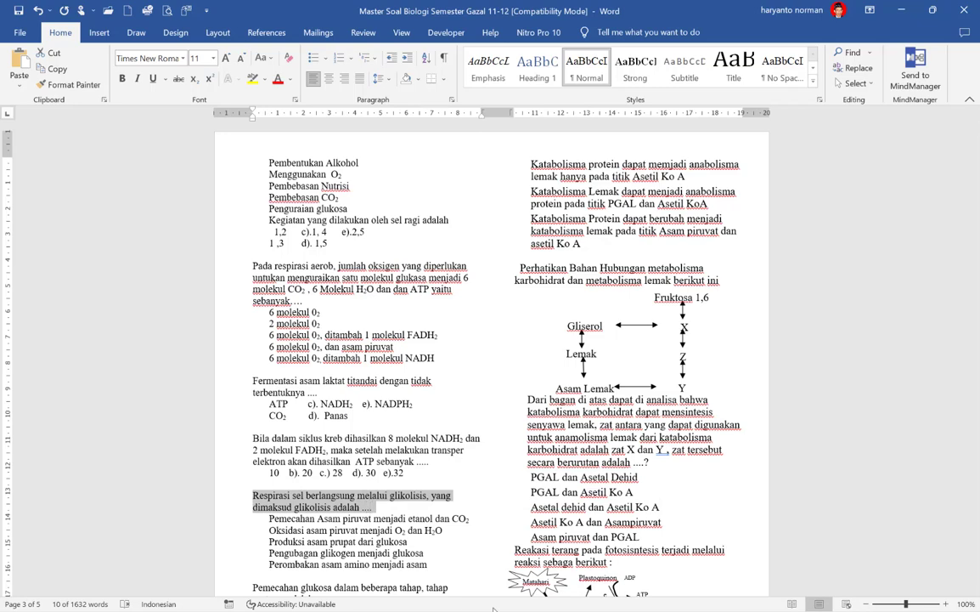
Switch back to the Google Form in Chrome and paste the copied glikolisis question from the clipboard history into the new question's title.
left_click(339, 597)
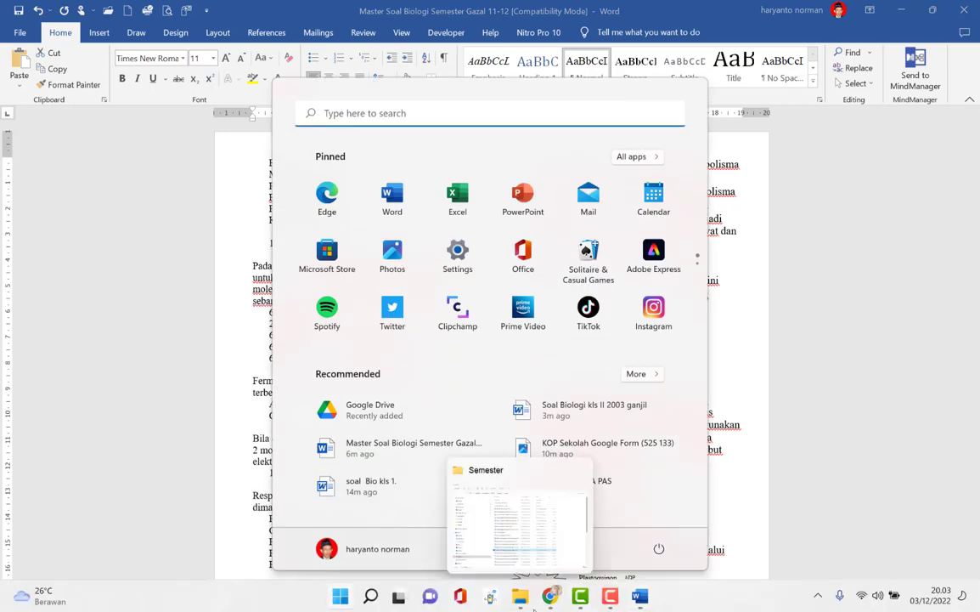
left_click(548, 597)
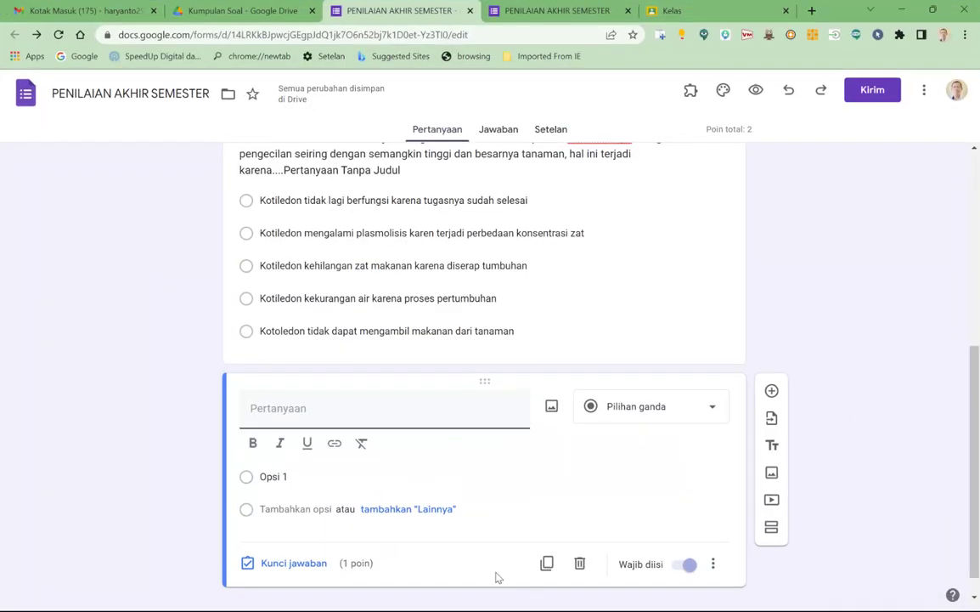
key("super+v")
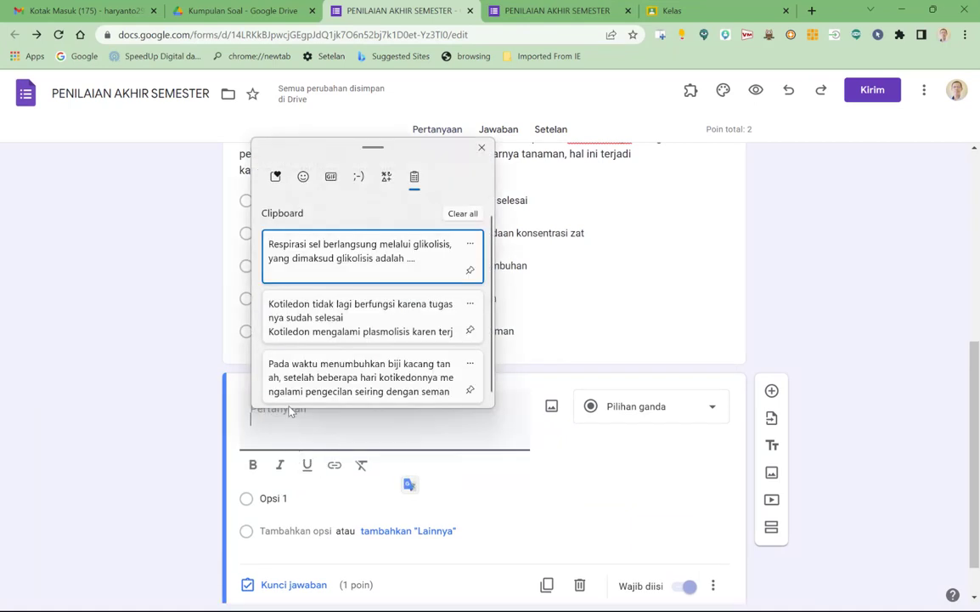
left_click(289, 261)
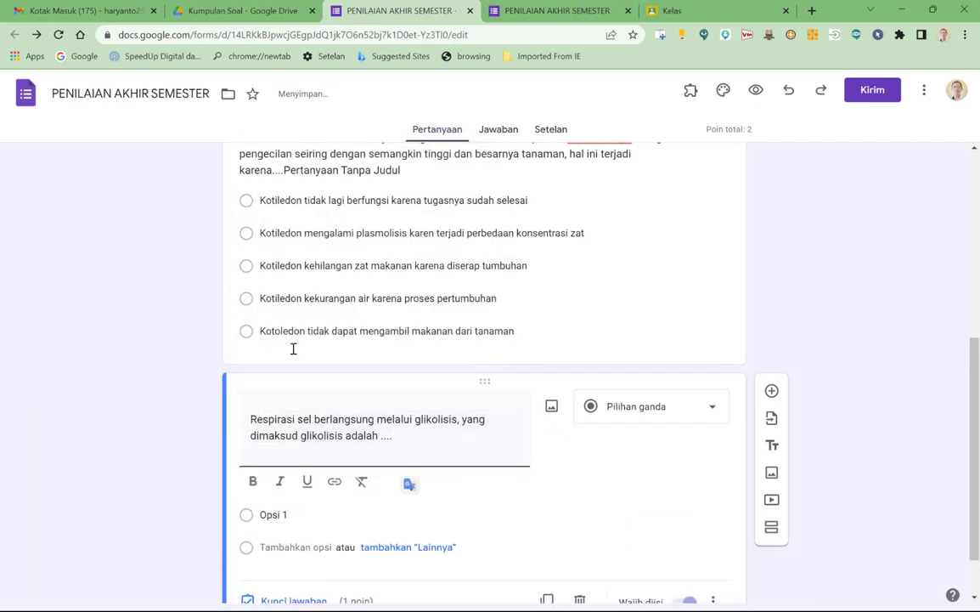
Activate Opsi 1 of the glikolisis question and, in the Word document, copy the five answers listed below that question.
left_click(286, 514)
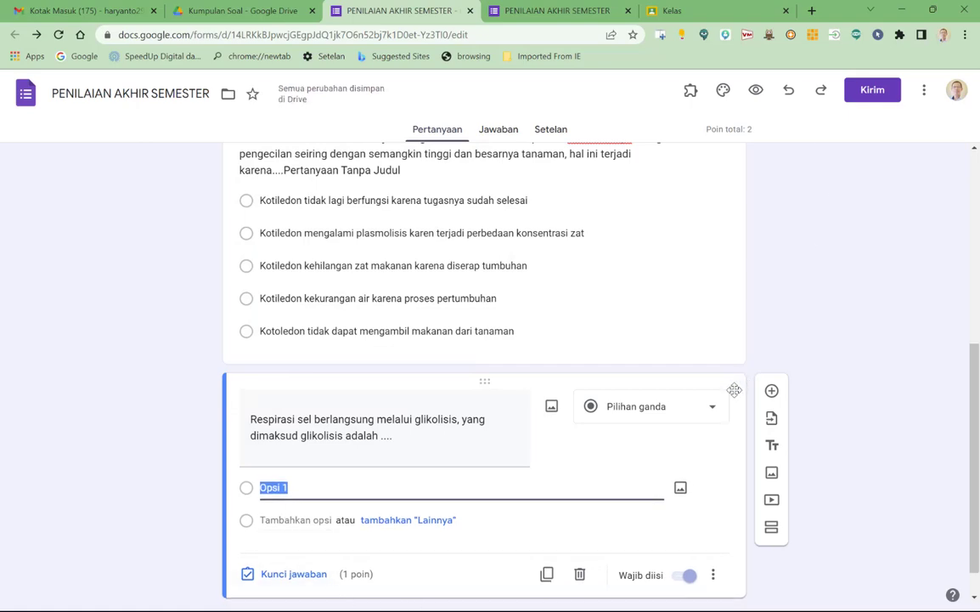
key("super")
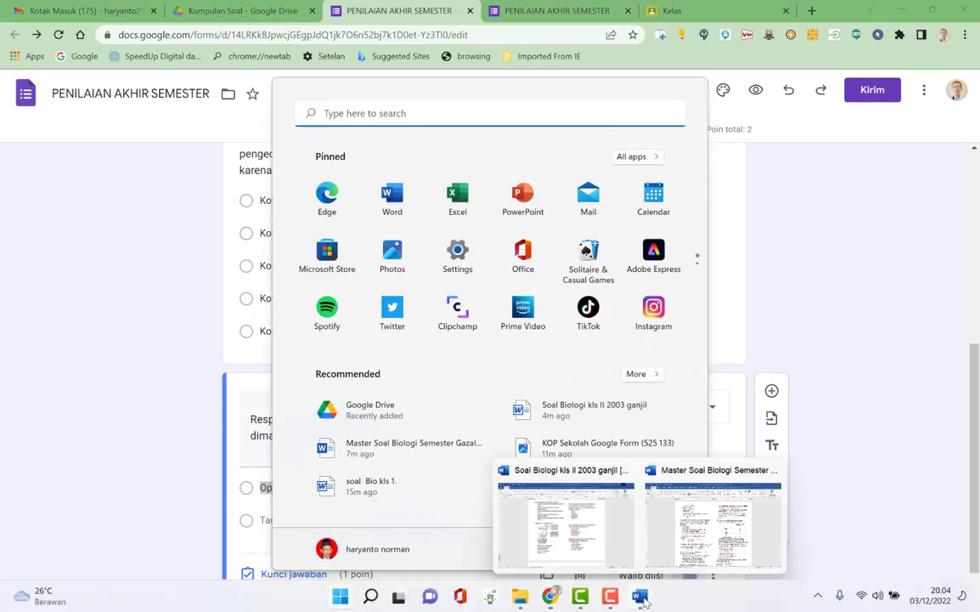
key("super")
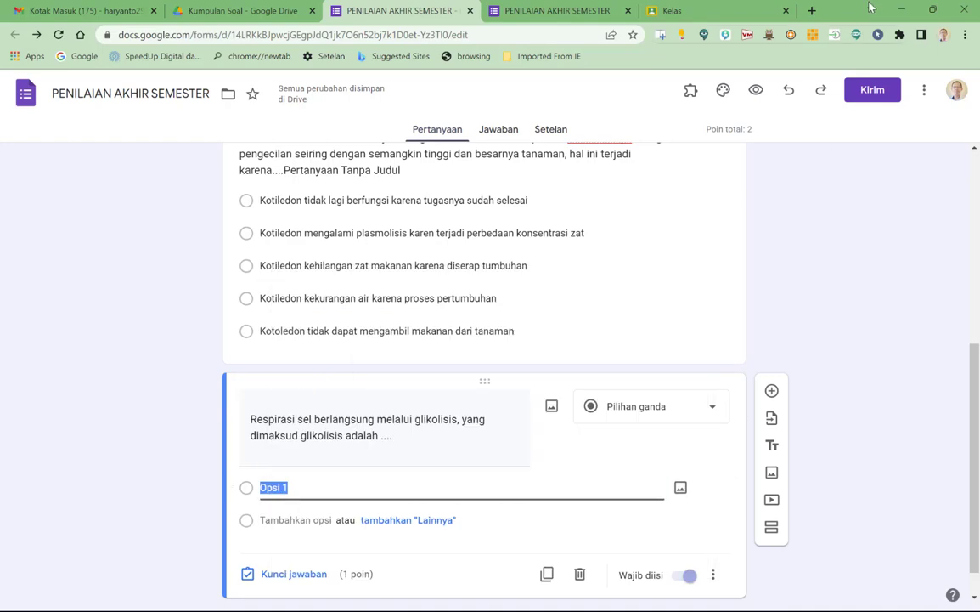
left_click(904, 11)
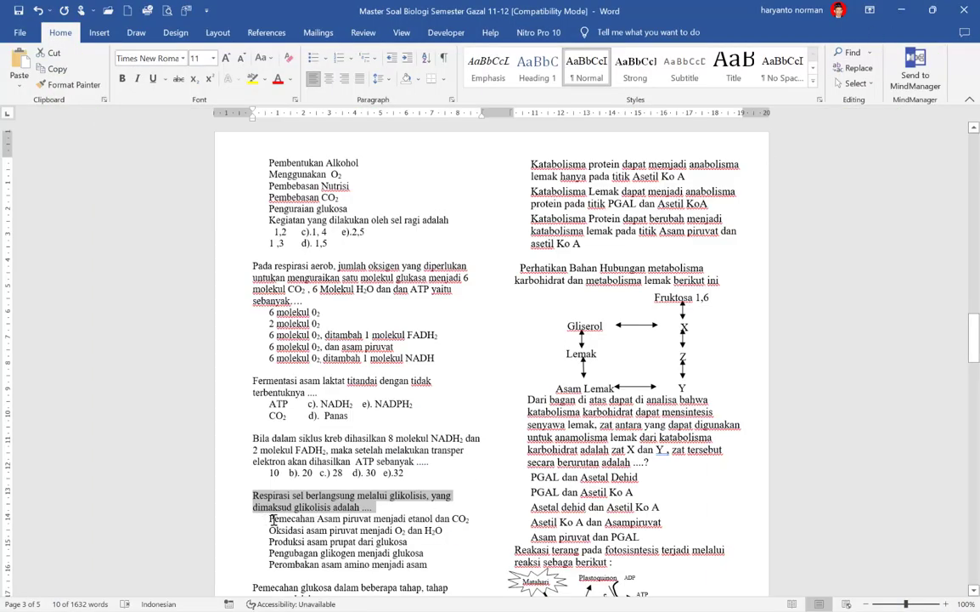
left_click_drag(272, 519, 419, 561)
key("ctrl+c")
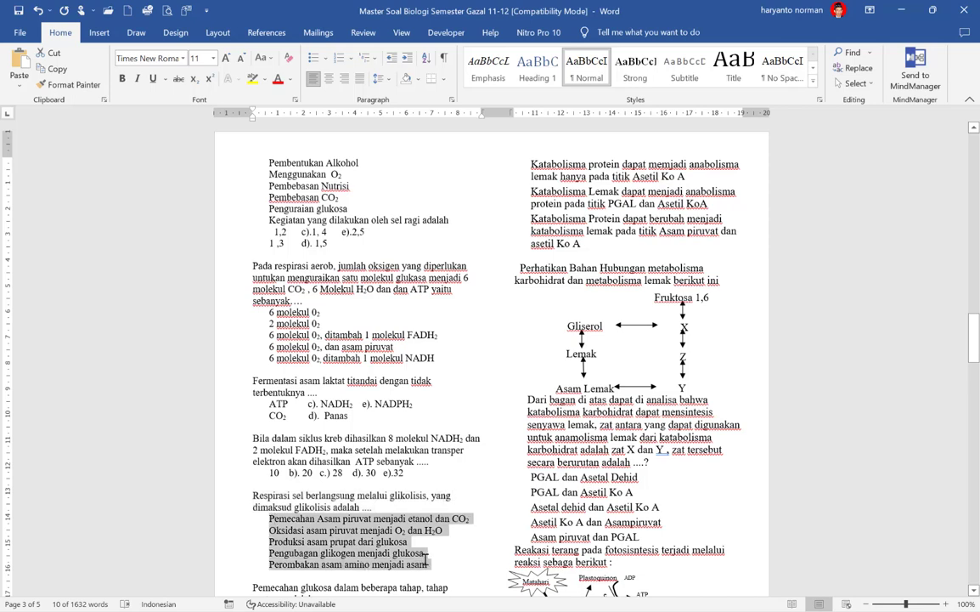
right_click(411, 561)
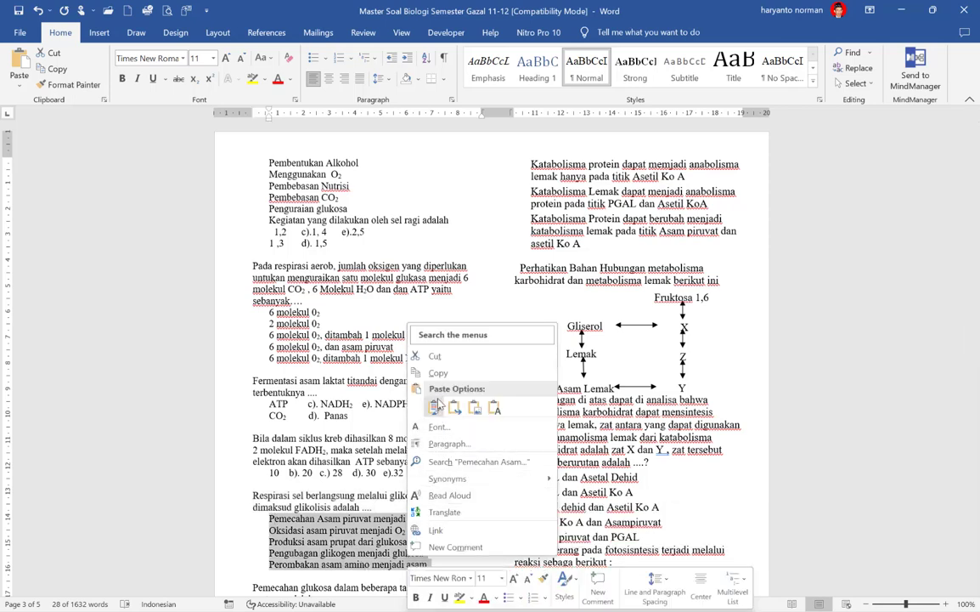
left_click(438, 372)
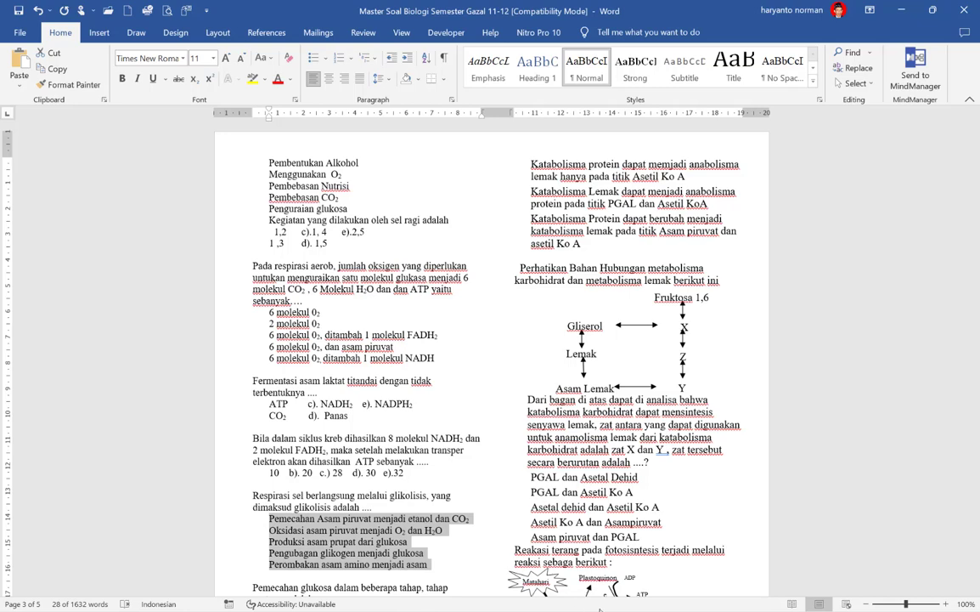
Switch back to the Google Form in Chrome and paste the five copied answers as options of the glikolisis question.
left_click(900, 11)
key("super")
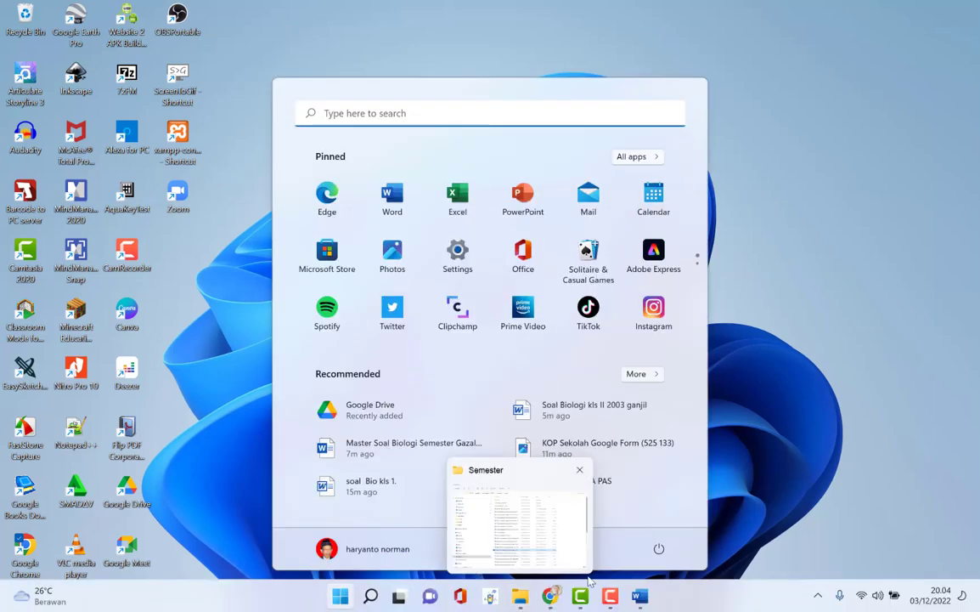
mouse_move(584, 605)
left_click(550, 596)
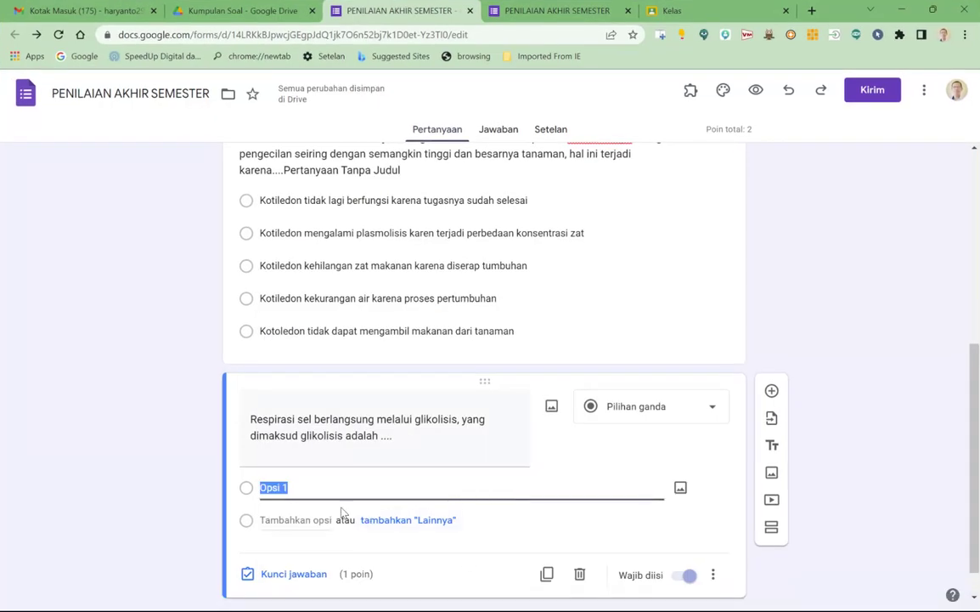
key("ctrl+v")
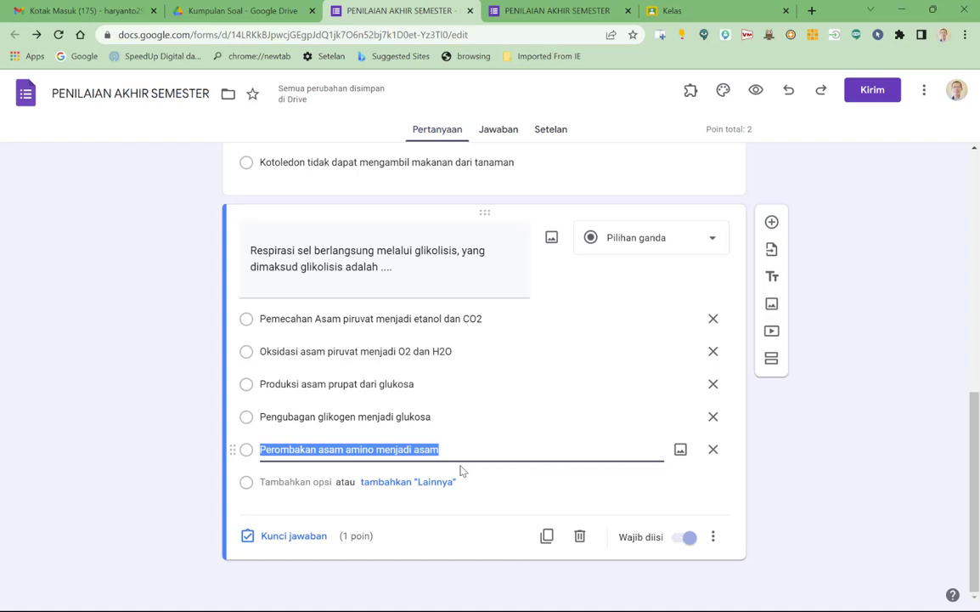
Mark "Pengubagan glikogen menjadi glukosa" as the correct answer in the glikolisis question's answer key and finish the key.
left_click(316, 539)
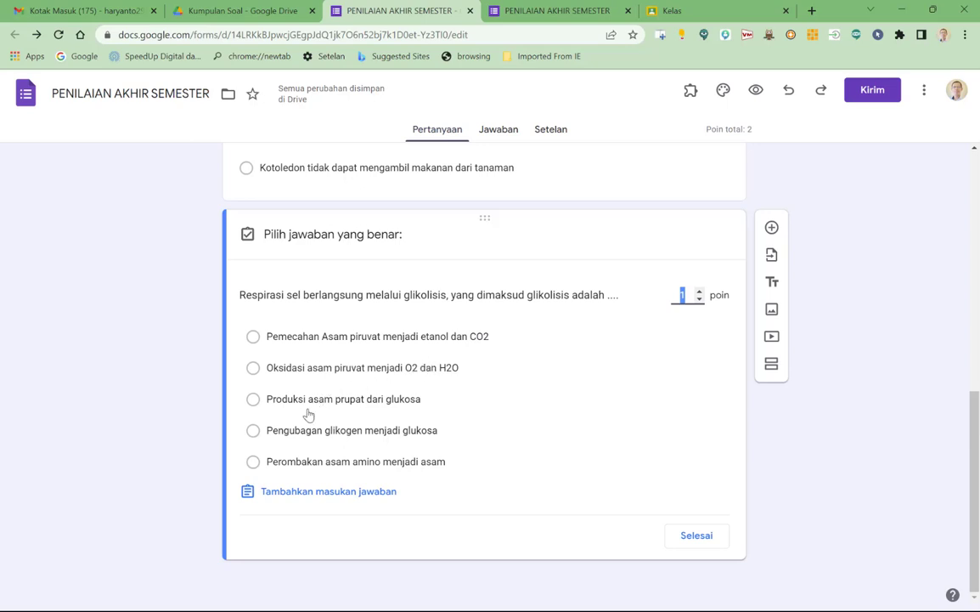
left_click(253, 432)
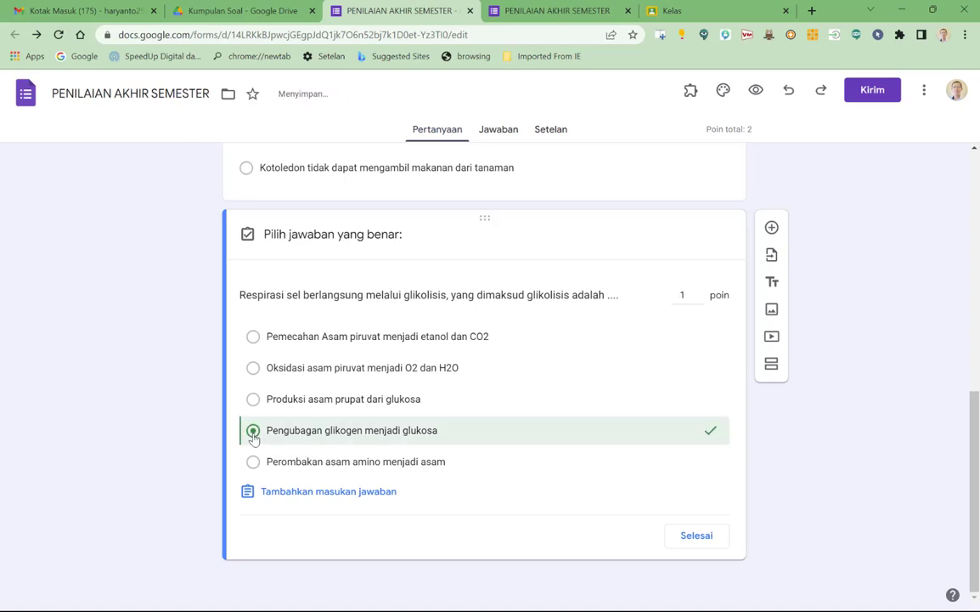
left_click(698, 536)
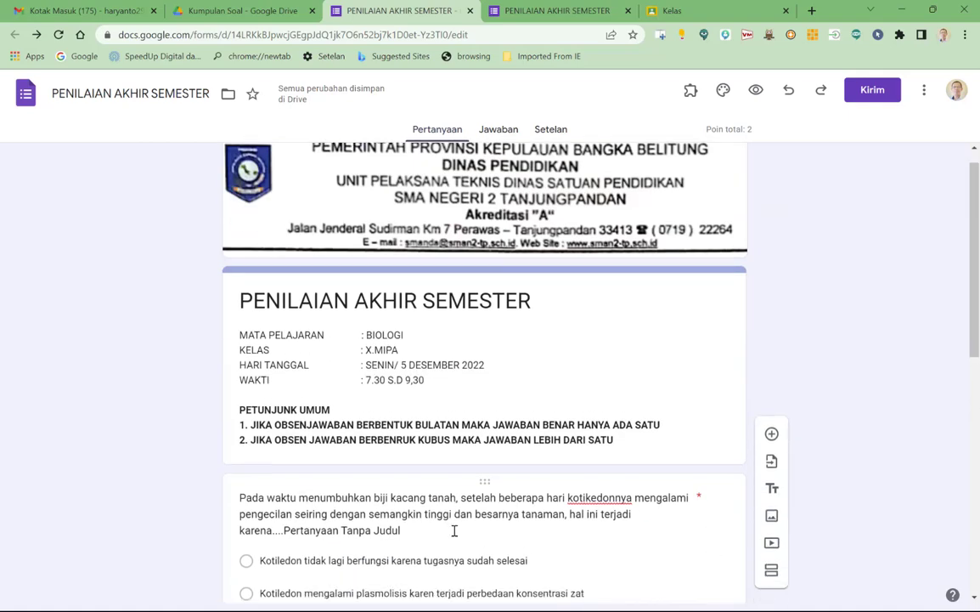
Replace the old form preview with a fresh one, check the order of both questions and their options, and return to the editor.
scroll(455, 535, "up", 6)
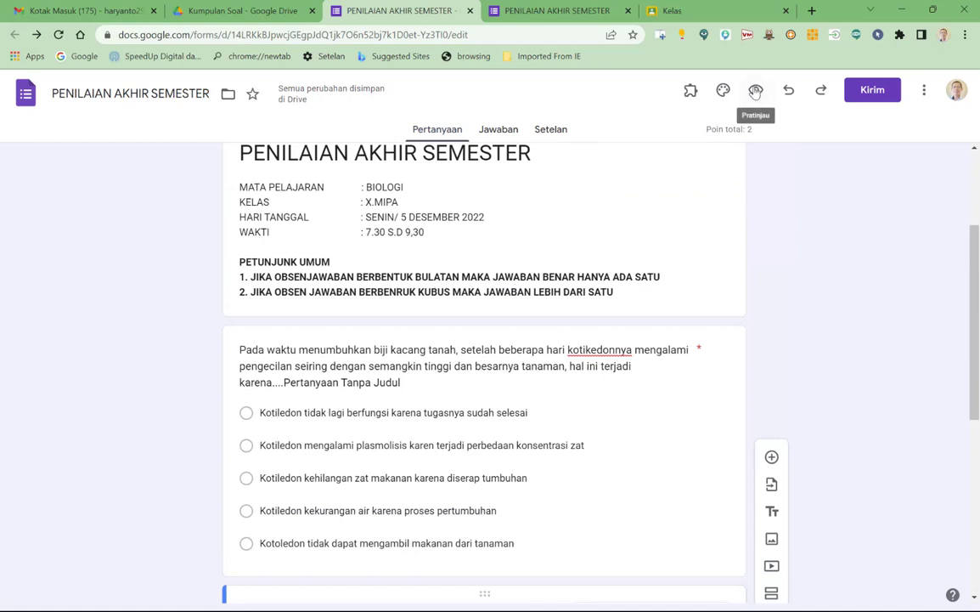
left_click(628, 10)
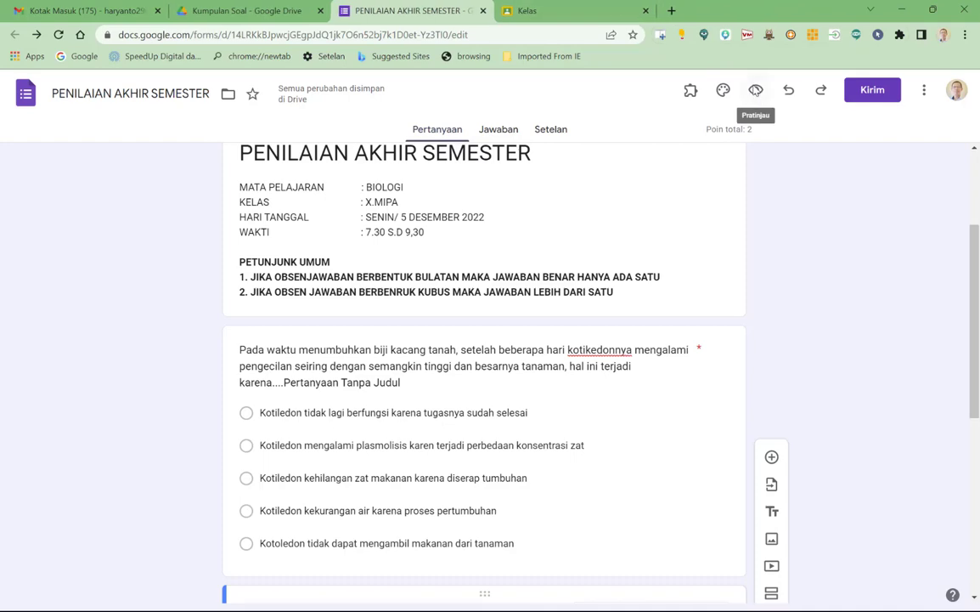
left_click(755, 90)
scroll(497, 353, "down", 5)
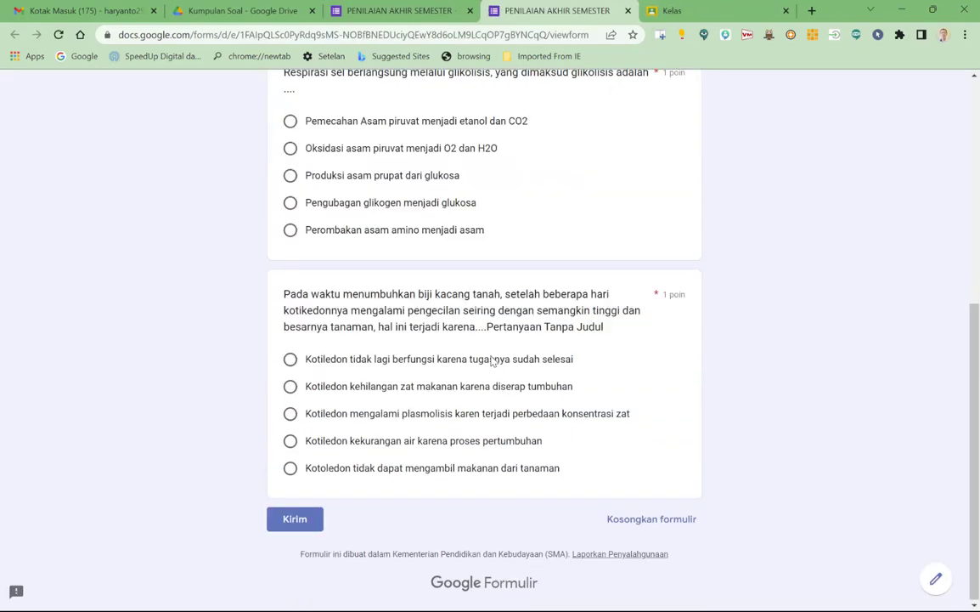
scroll(491, 360, "up", 5)
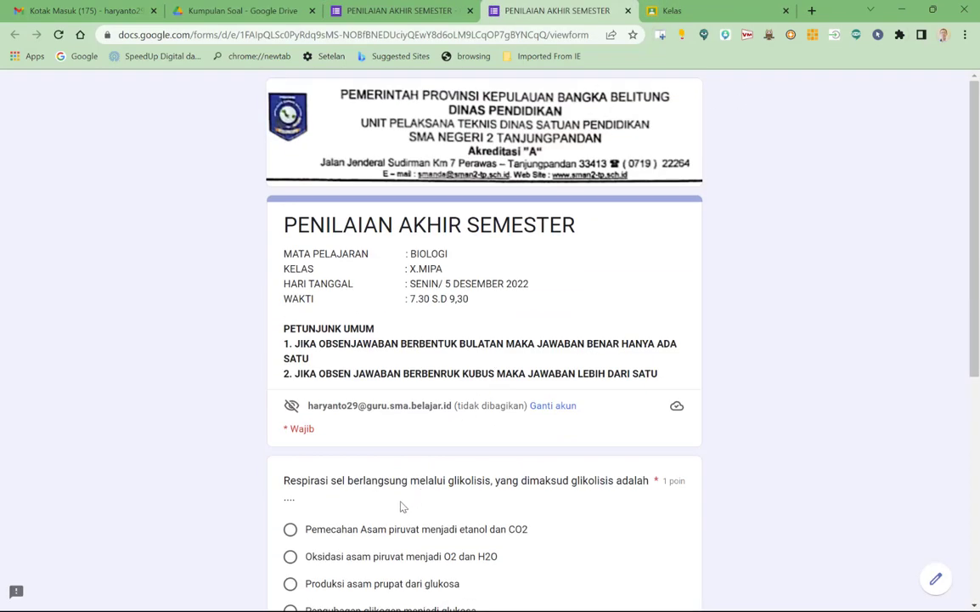
scroll(345, 493, "down", 5)
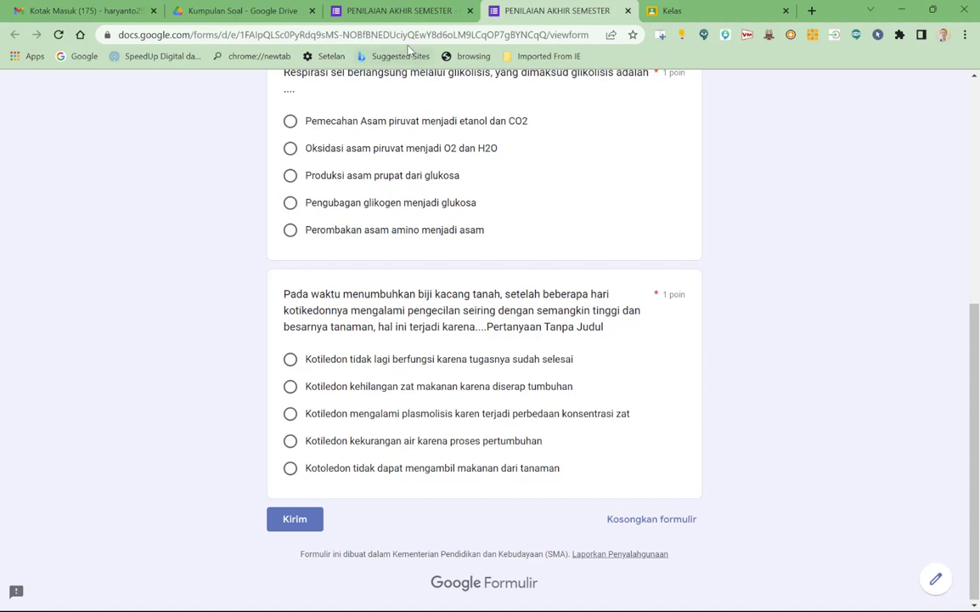
left_click(399, 11)
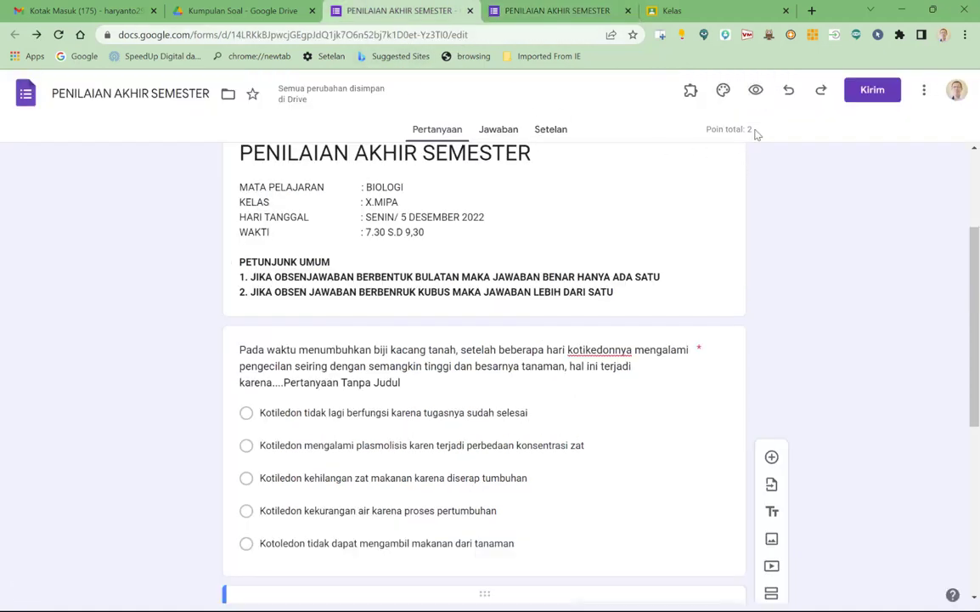
Open a second form preview, compare the kacang tanah option order between both previews, and return to the glikolisis question in the editor.
left_click(757, 90)
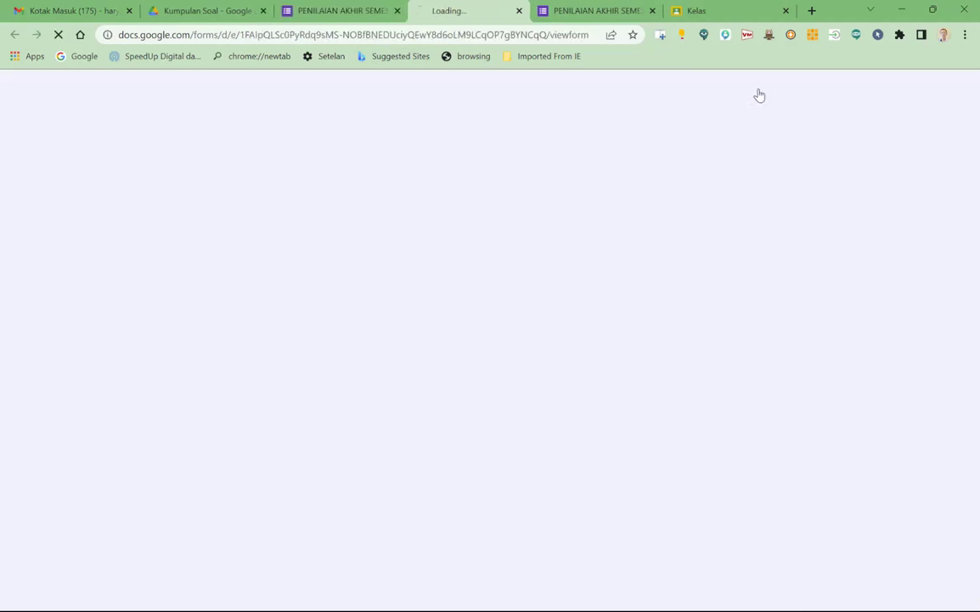
scroll(466, 325, "down", 5)
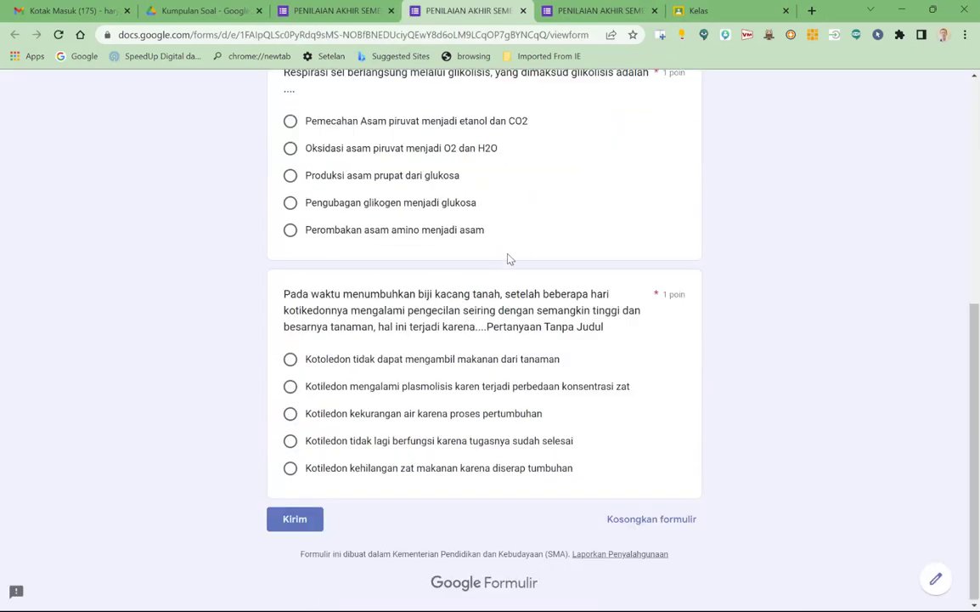
left_click(540, 11)
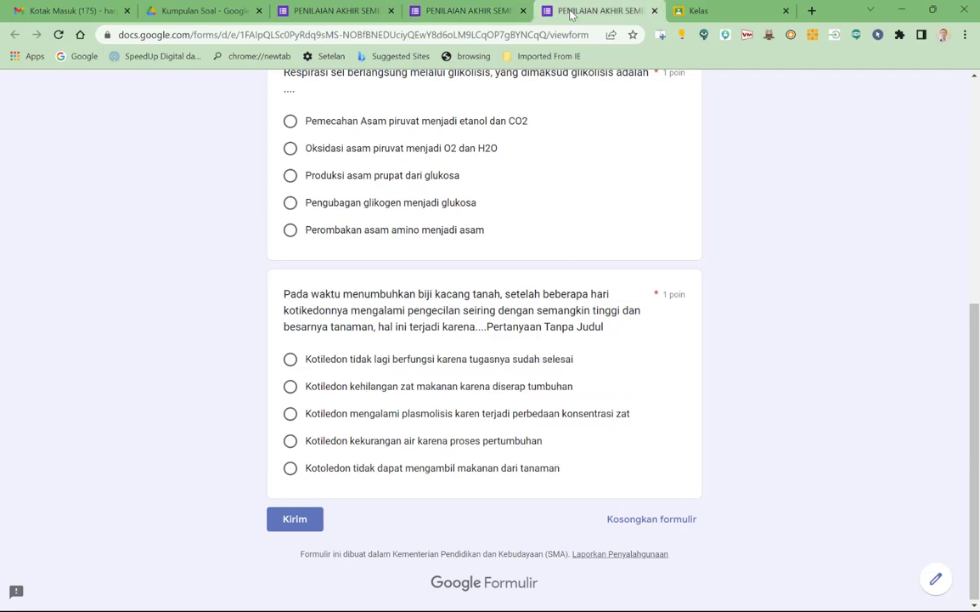
left_click(477, 14)
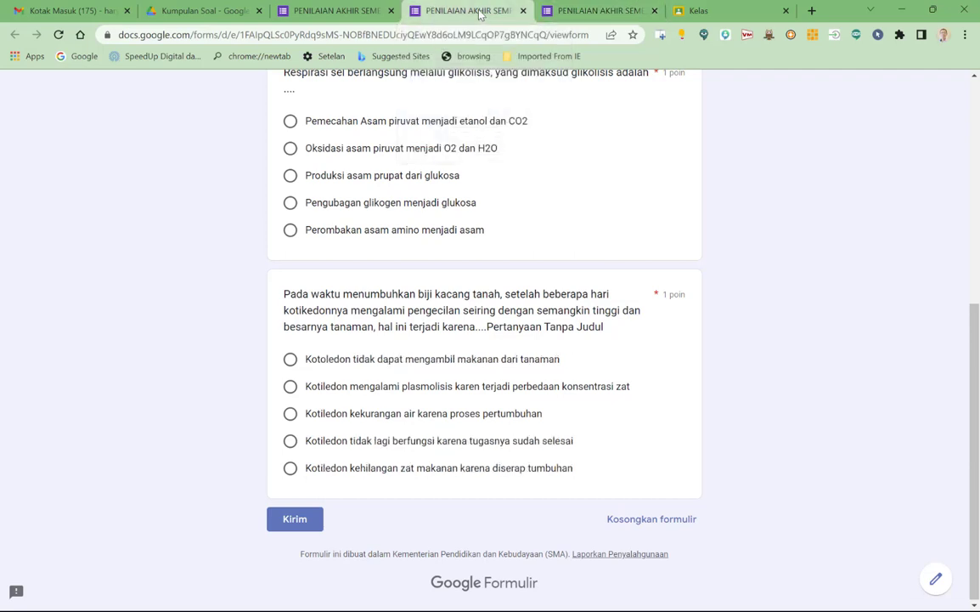
left_click(581, 14)
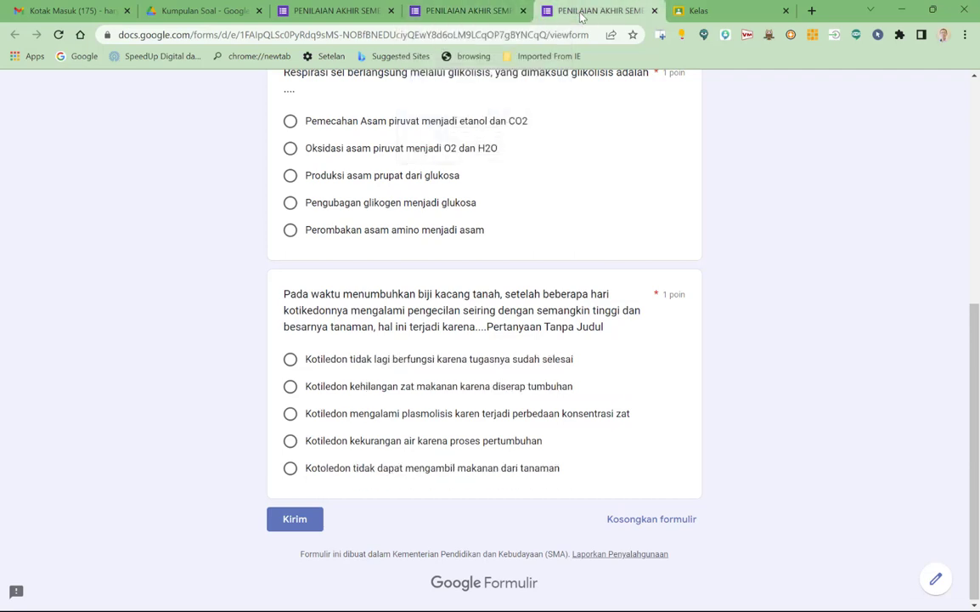
left_click(367, 14)
scroll(354, 327, "down", 4)
left_click(357, 338)
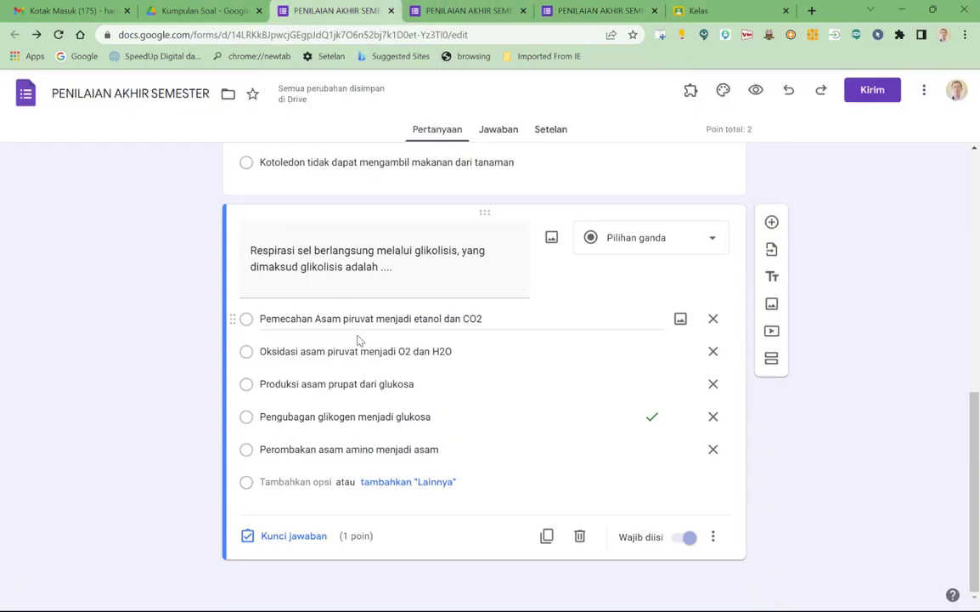
left_click(400, 387)
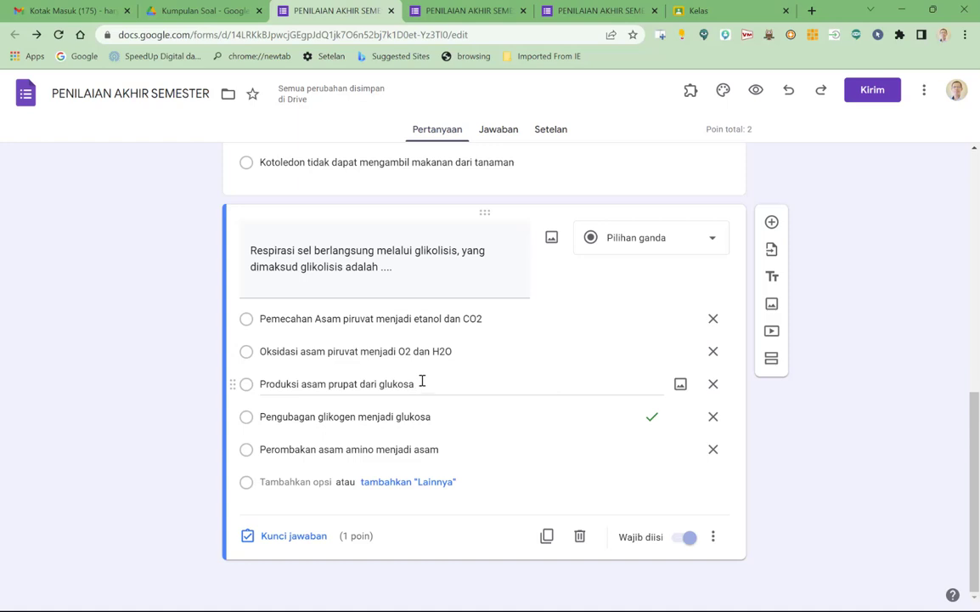